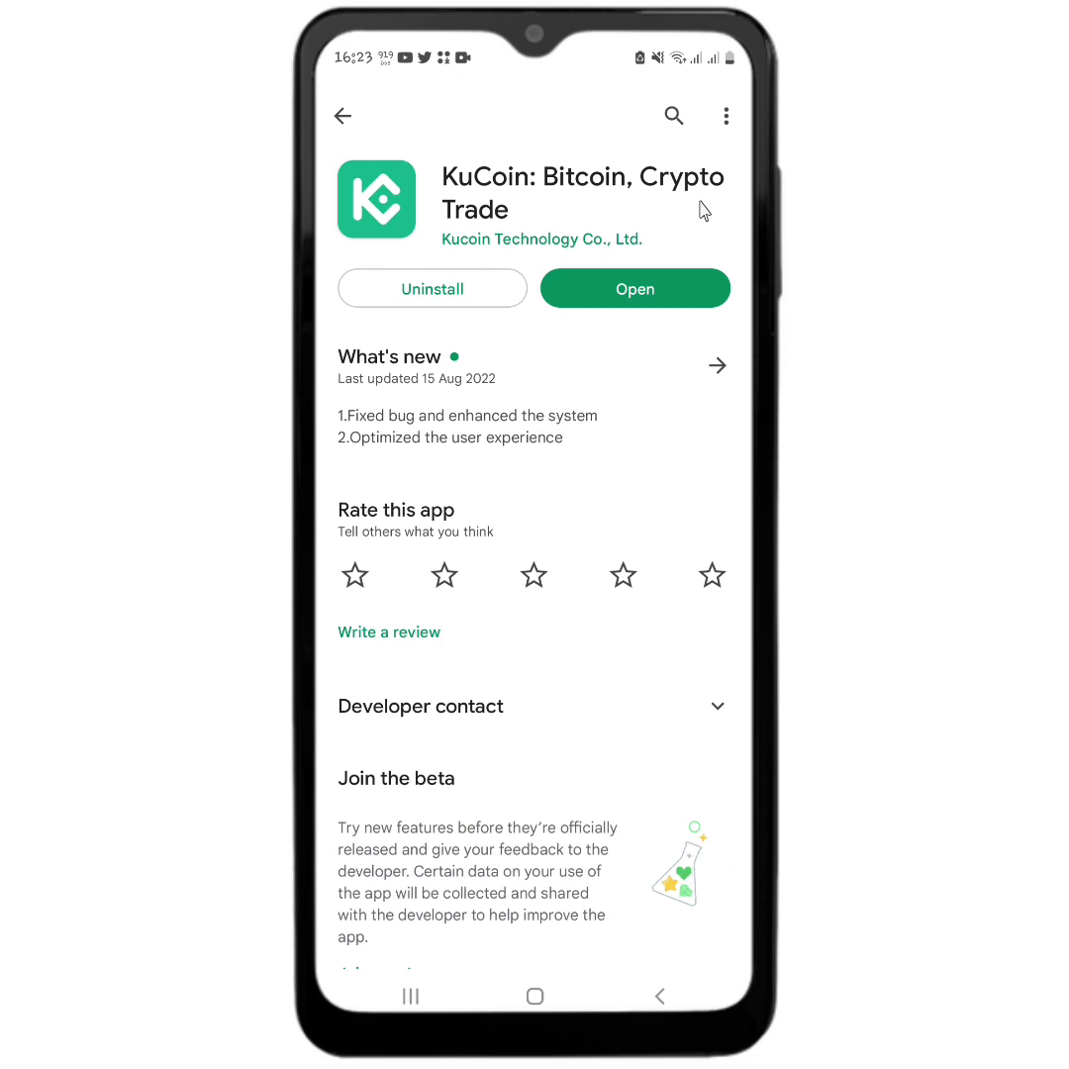
Launch the newly installed KuCoin app from its Play Store page.
{"action": "left_click", "coordinate": [641, 295]}
{"action": "left_click", "coordinate": [670, 295]}
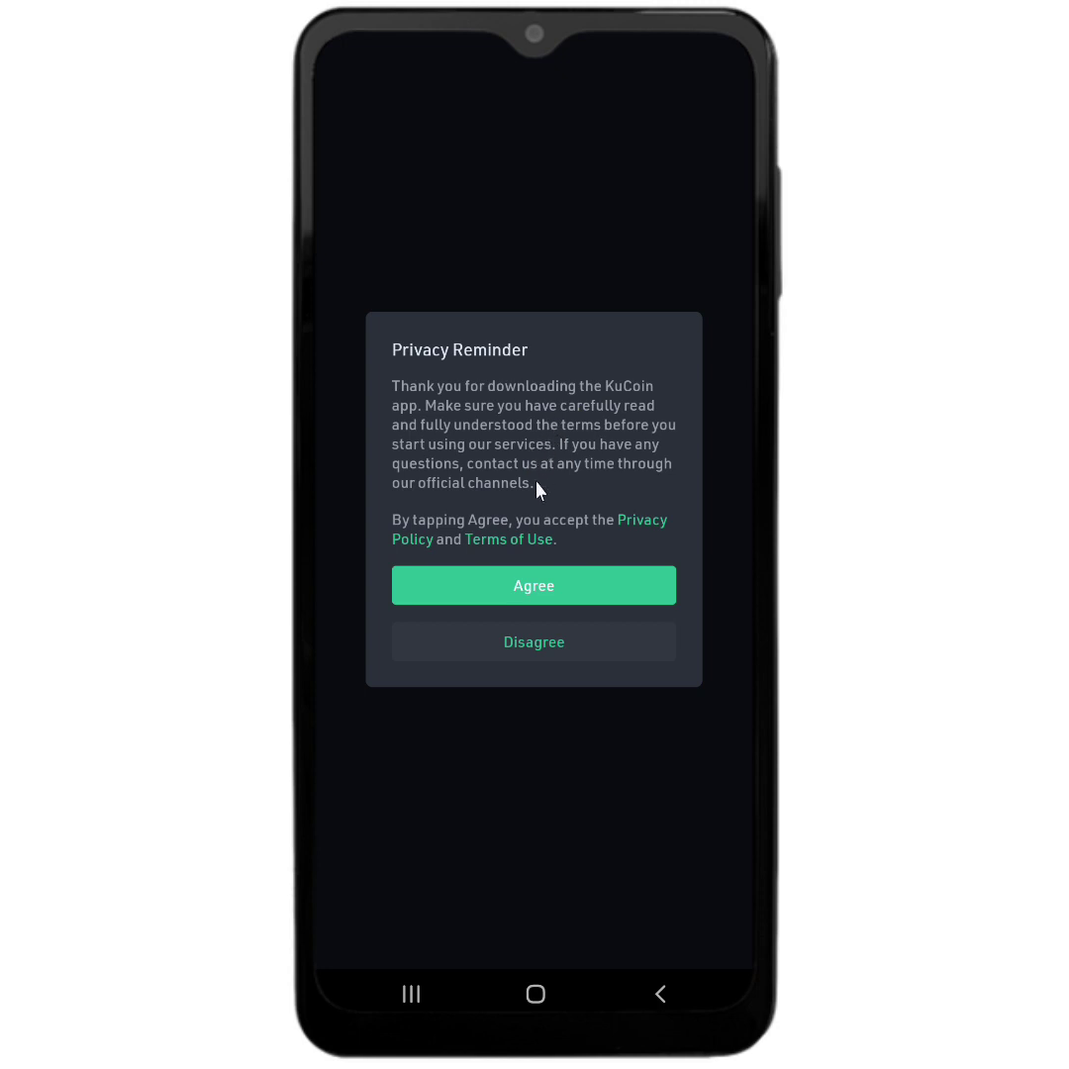
Agree to KuCoin's Privacy Policy and Terms of Use, then bring up the profile account menu.
{"action": "left_click", "coordinate": [549, 586]}
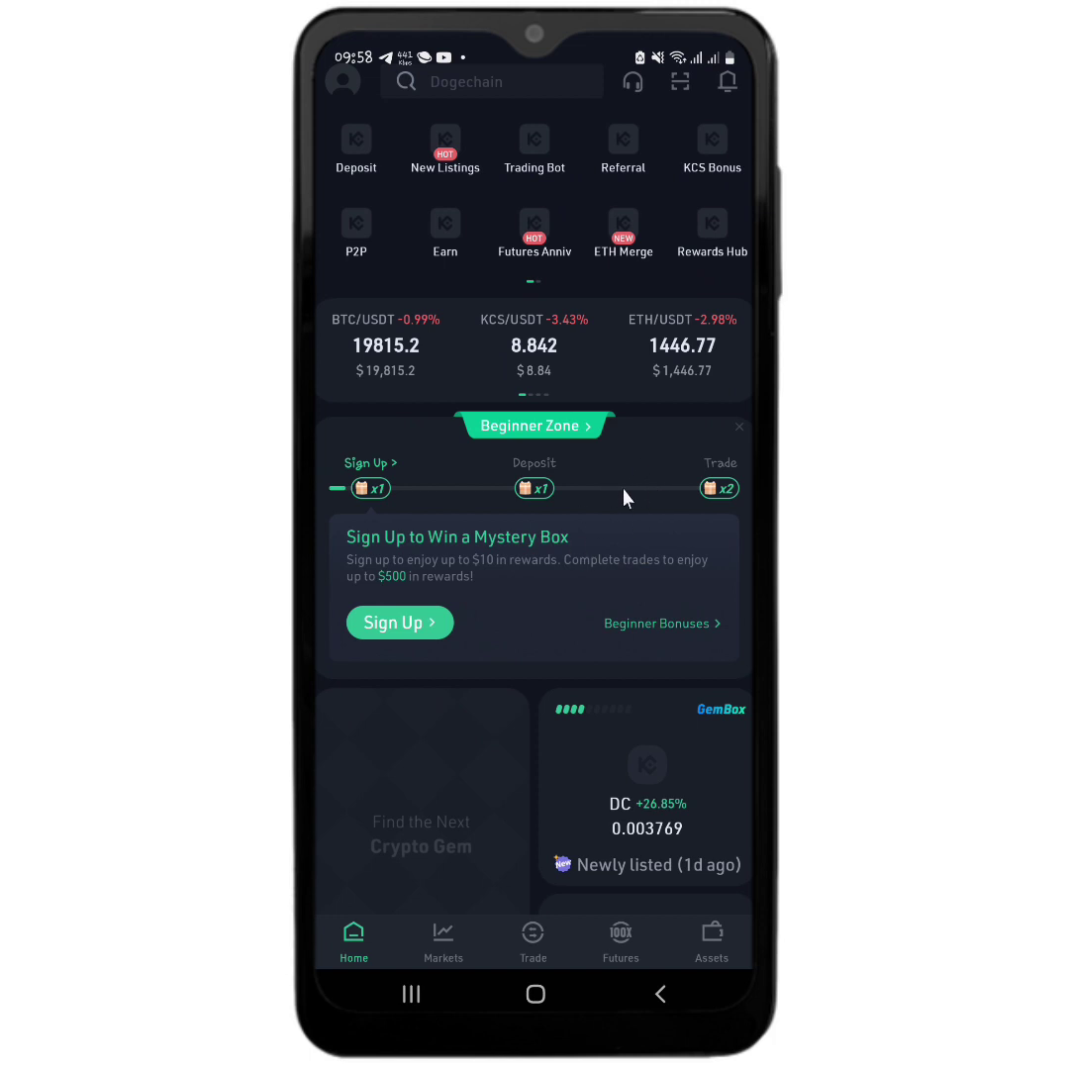
{"action": "left_click", "coordinate": [354, 113]}
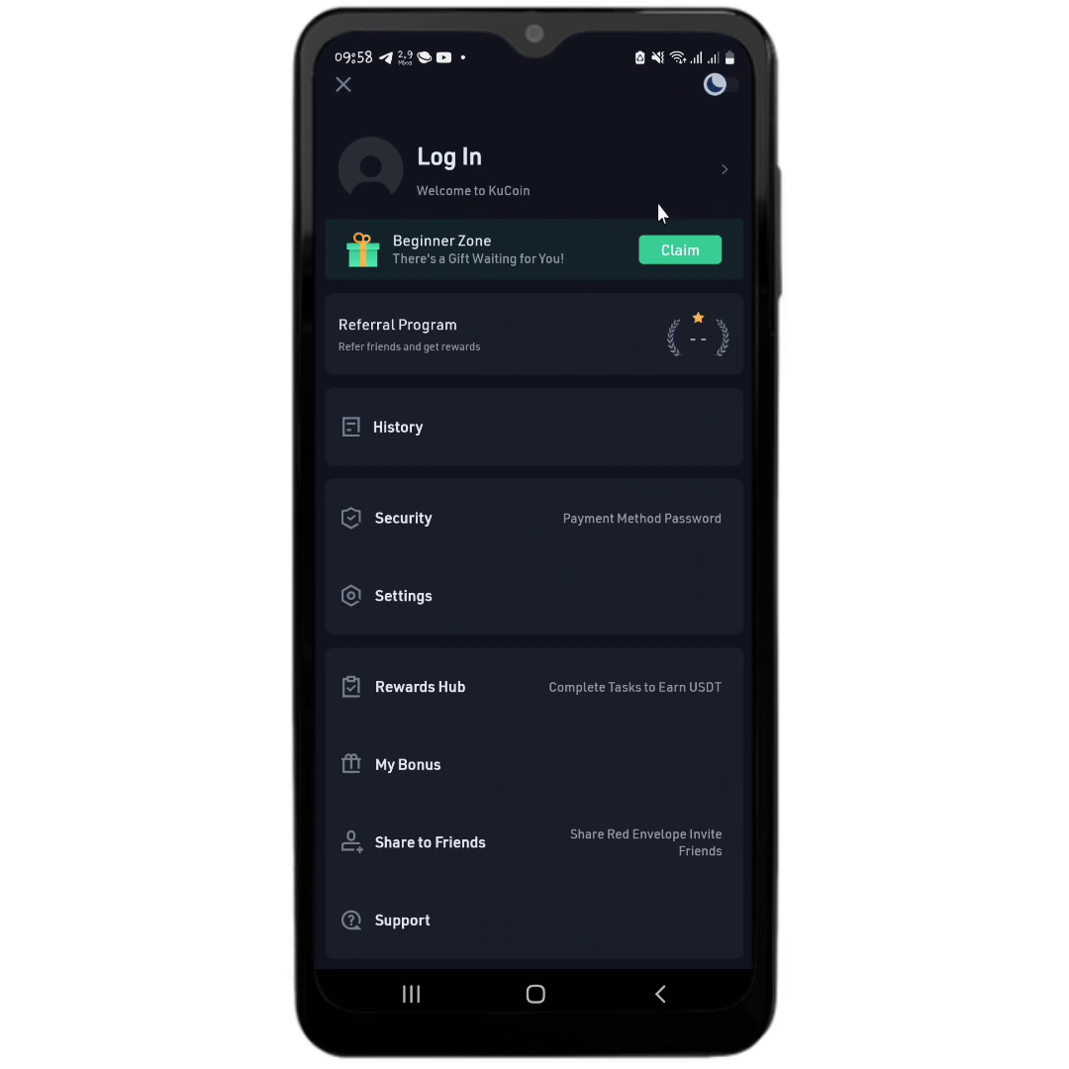
Start signing up for a new KuCoin account from the account menu's Log In option.
{"action": "left_click", "coordinate": [595, 217]}
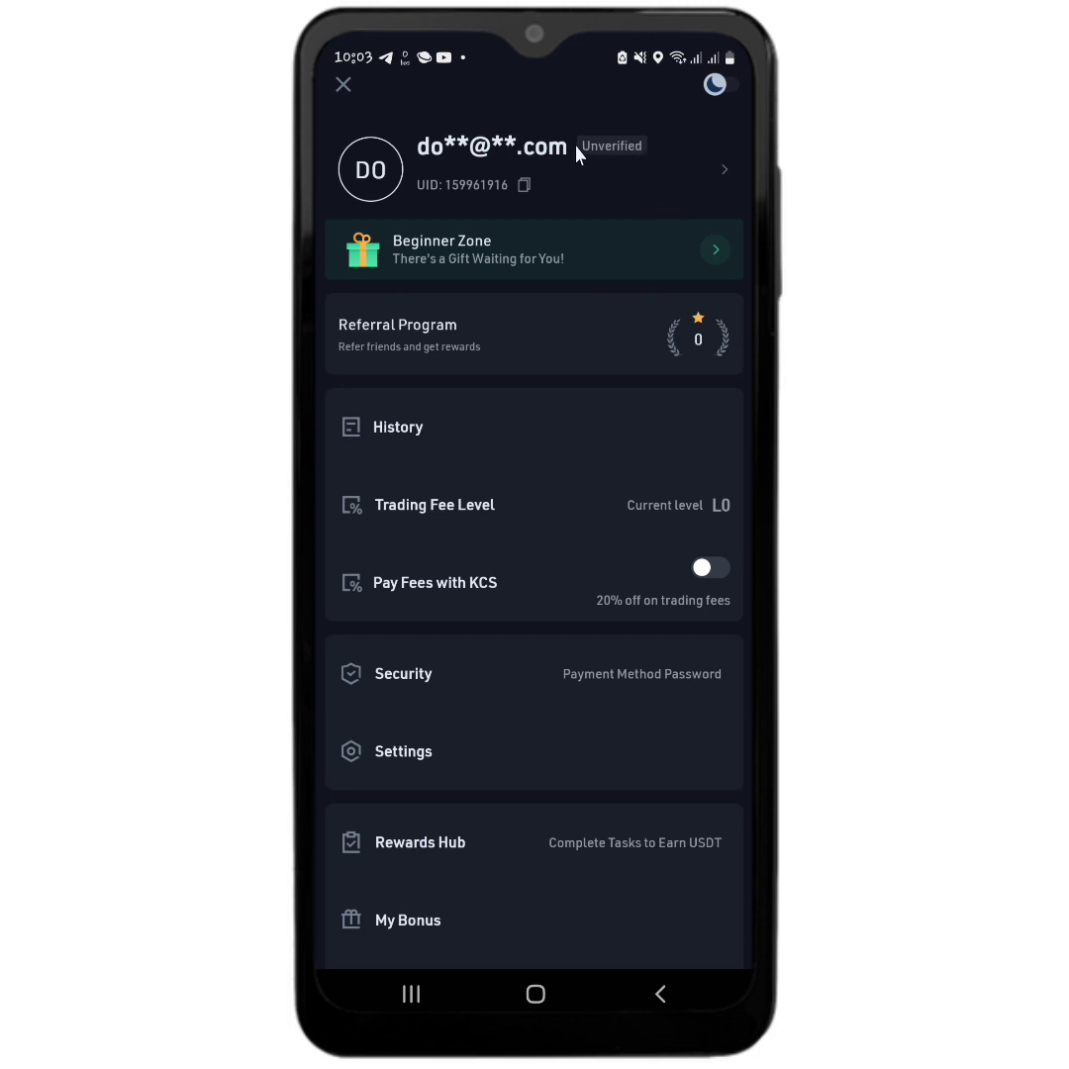
Complete Basic Verification of identity information with a passport, then begin Advanced Verification.
{"action": "left_click", "coordinate": [728, 167]}
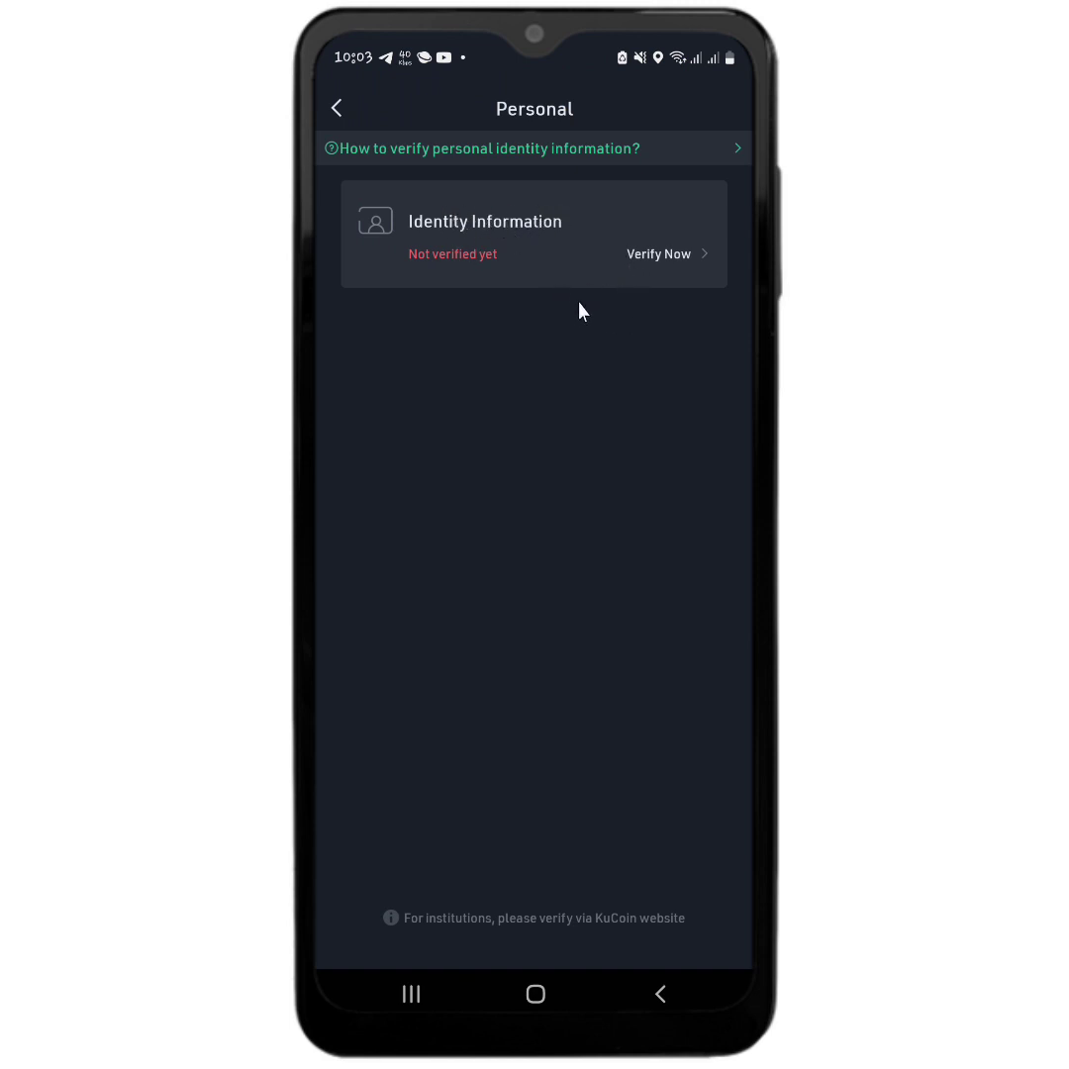
{"action": "left_click", "coordinate": [633, 277]}
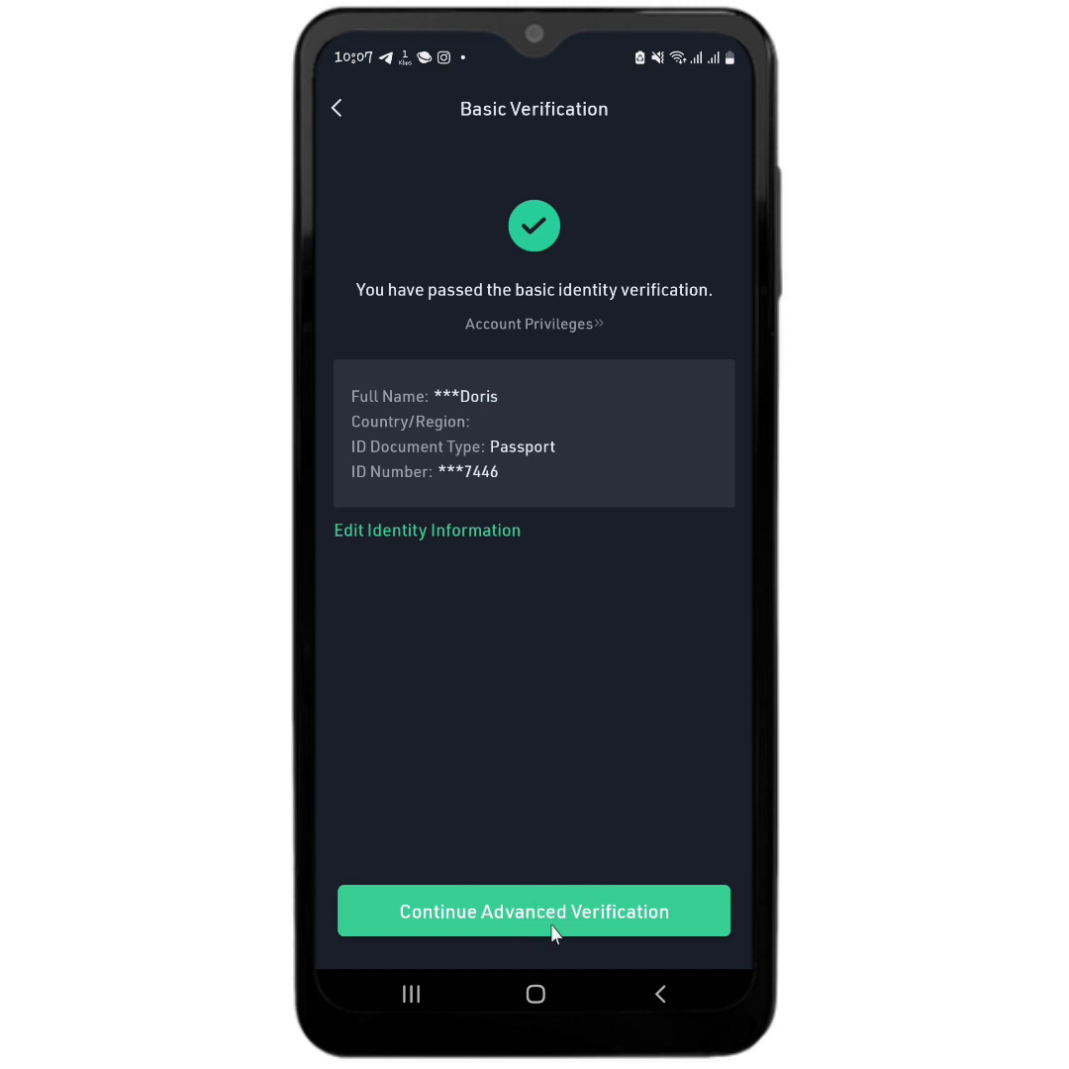
{"action": "left_click", "coordinate": [584, 920]}
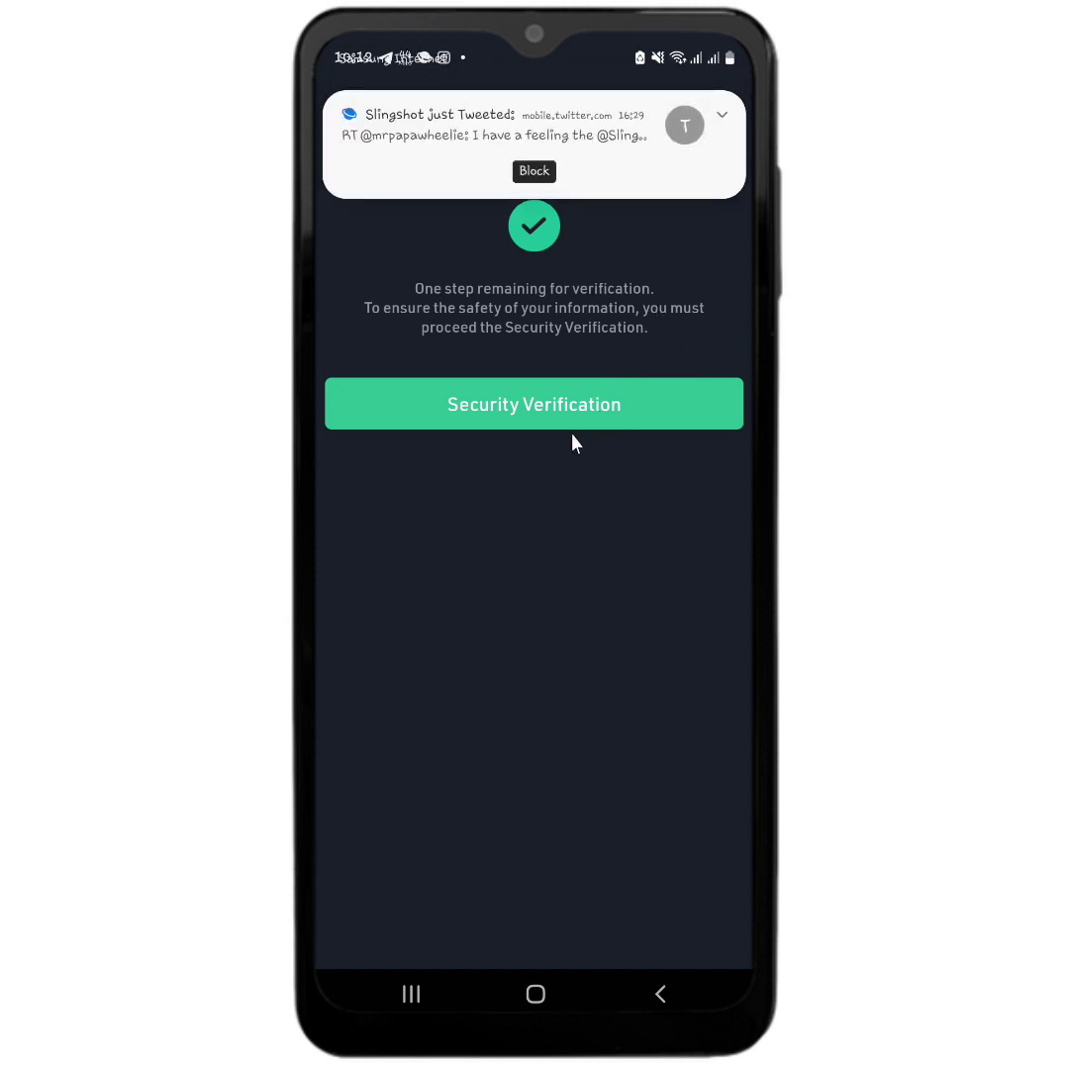
Start the final security verification step after the ID document and face photos.
{"action": "left_click", "coordinate": [633, 416]}
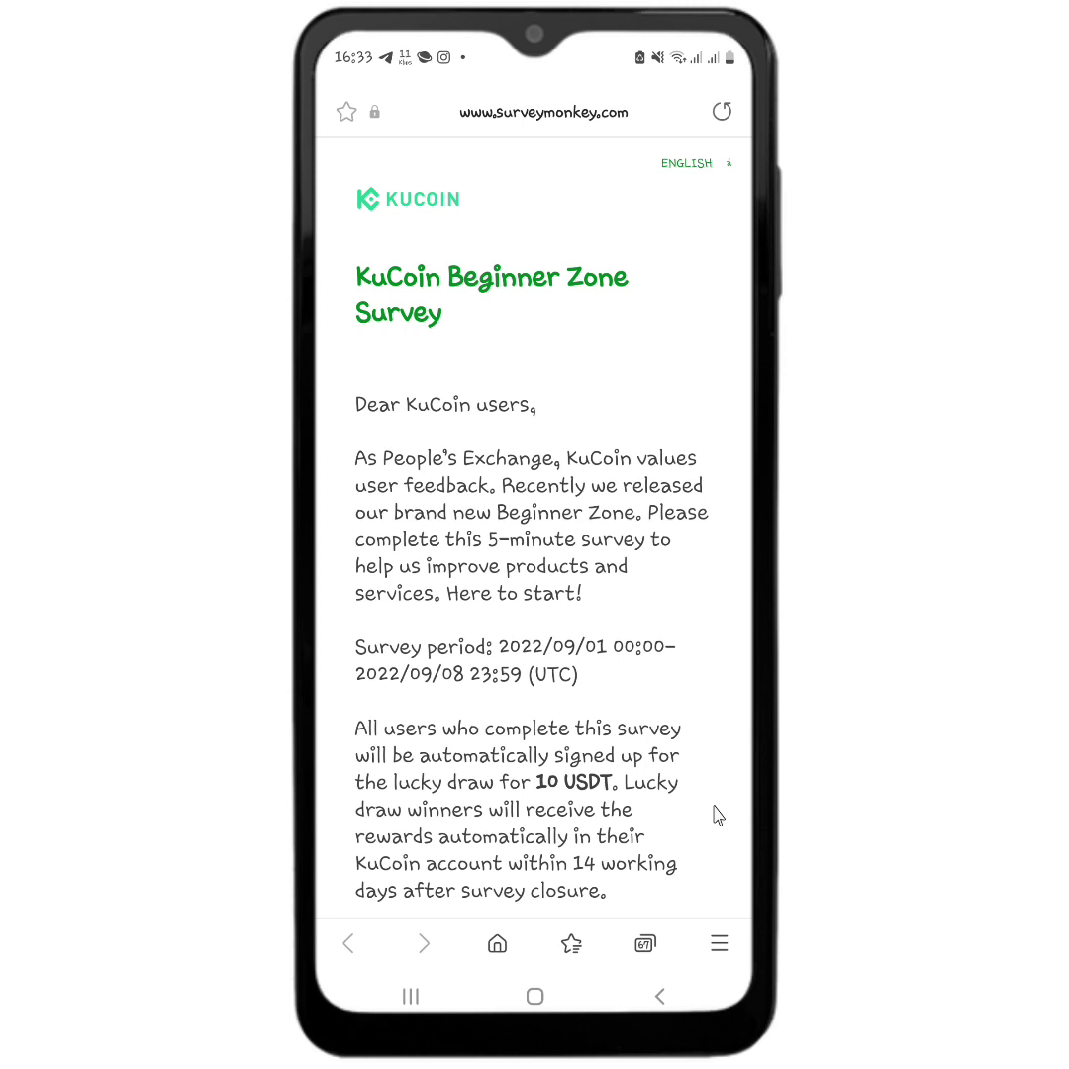
Scroll the SurveyMonkey survey down to question 1, which asks for the KuCoin UID.
{"action": "scroll", "coordinate": [716, 814], "scroll_direction": "down", "scroll_amount": 3}
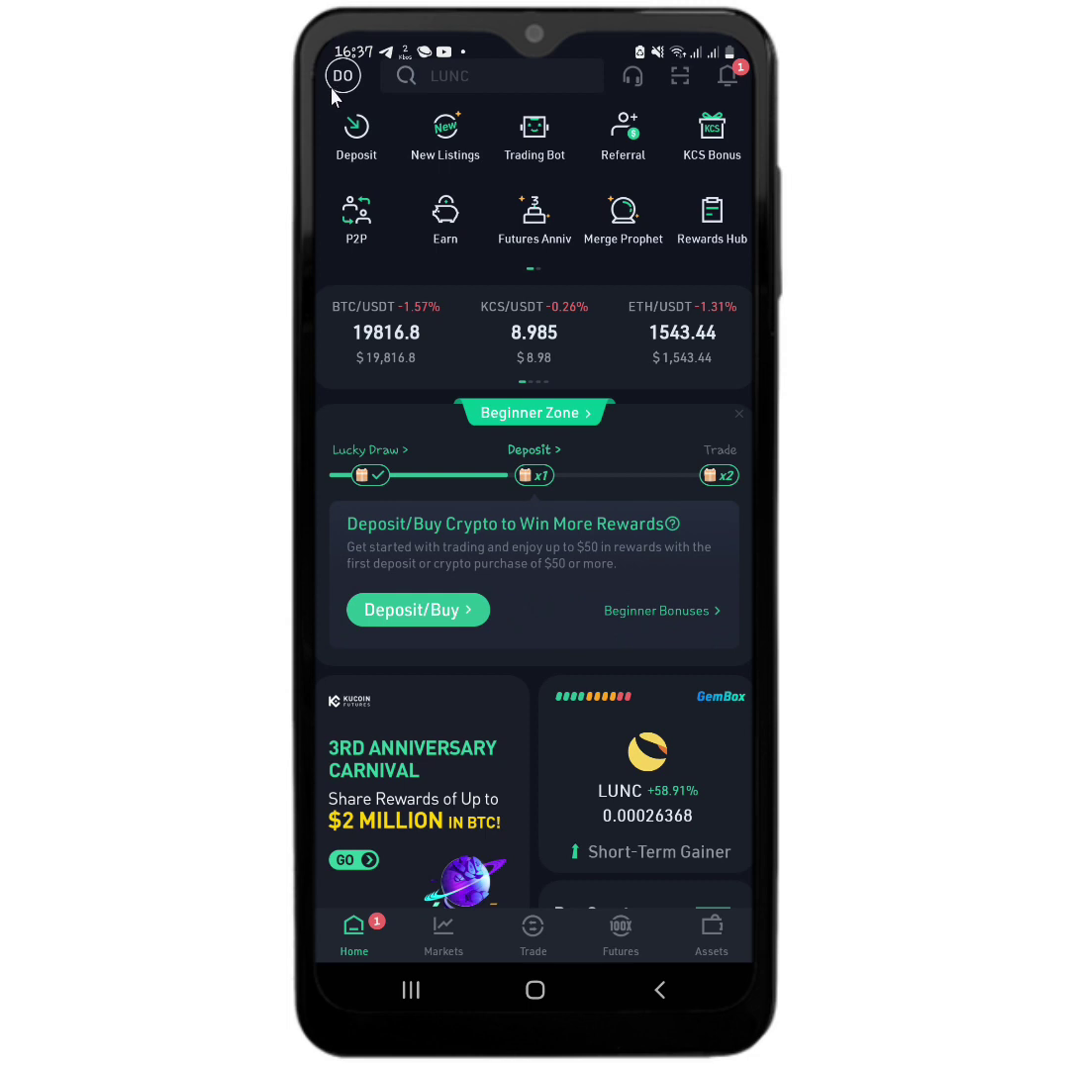
Copy the account UID from KuCoin's profile panel and paste it into survey question 1.
{"action": "left_click", "coordinate": [336, 88]}
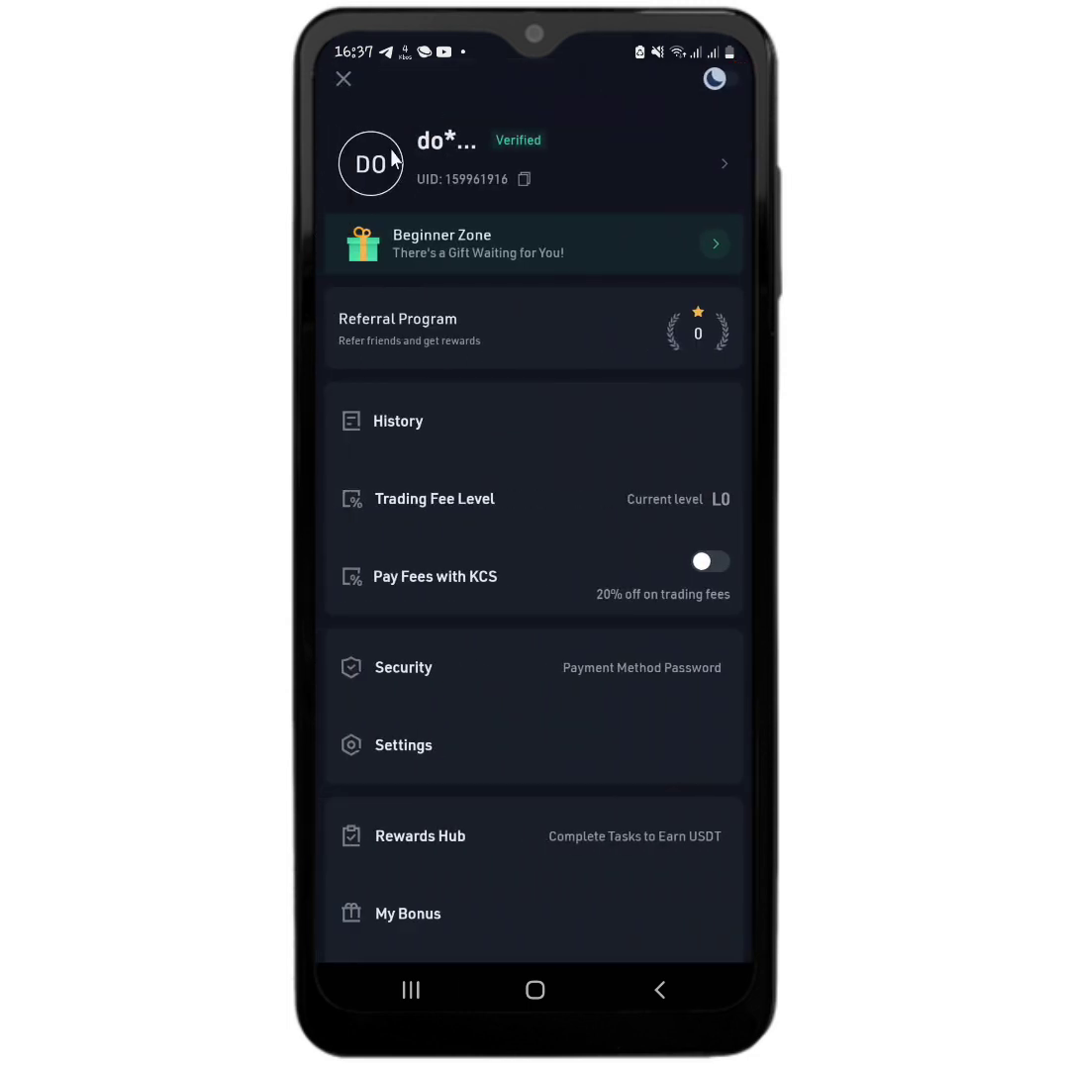
{"action": "left_click", "coordinate": [525, 180]}
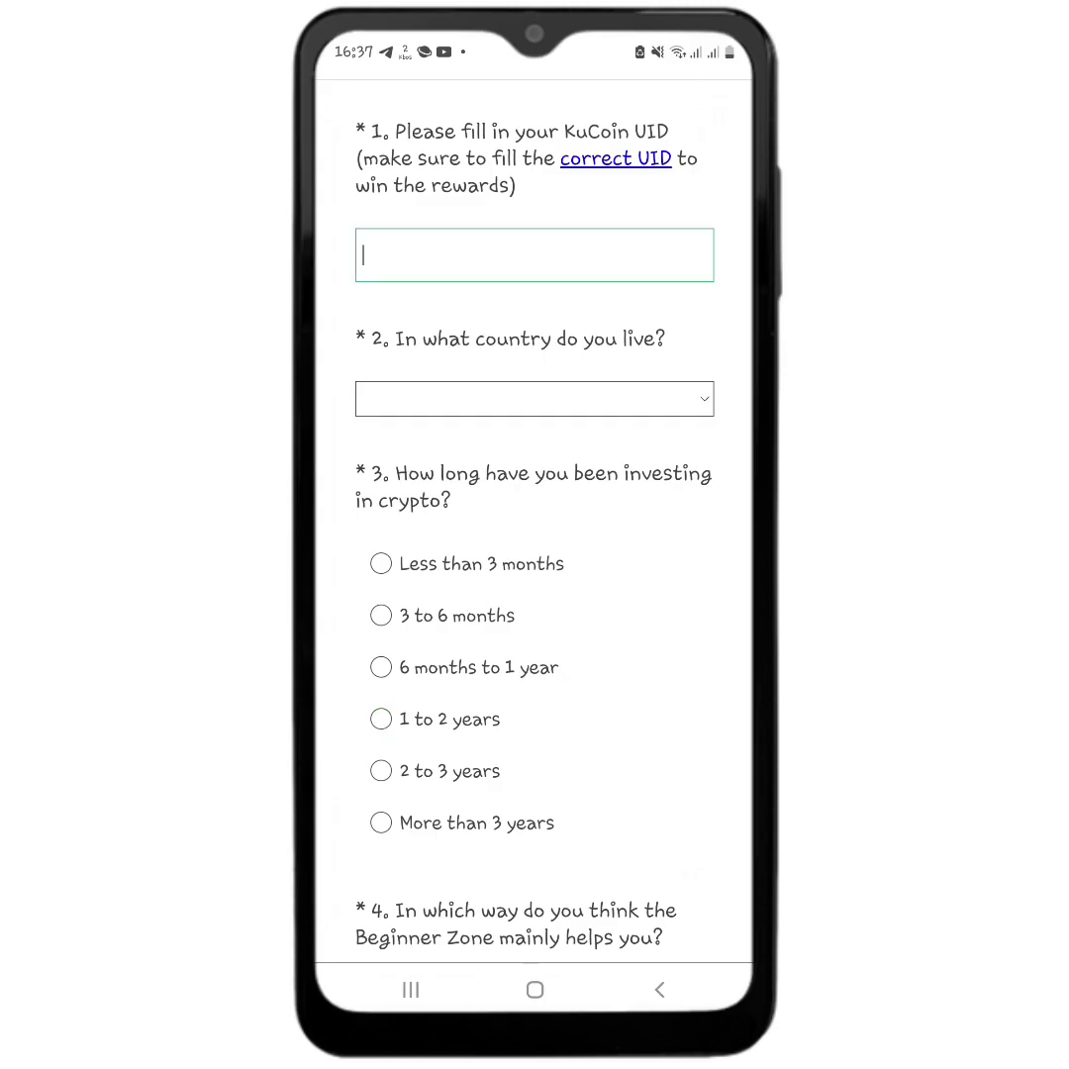
{"action": "left_click", "coordinate": [507, 631]}
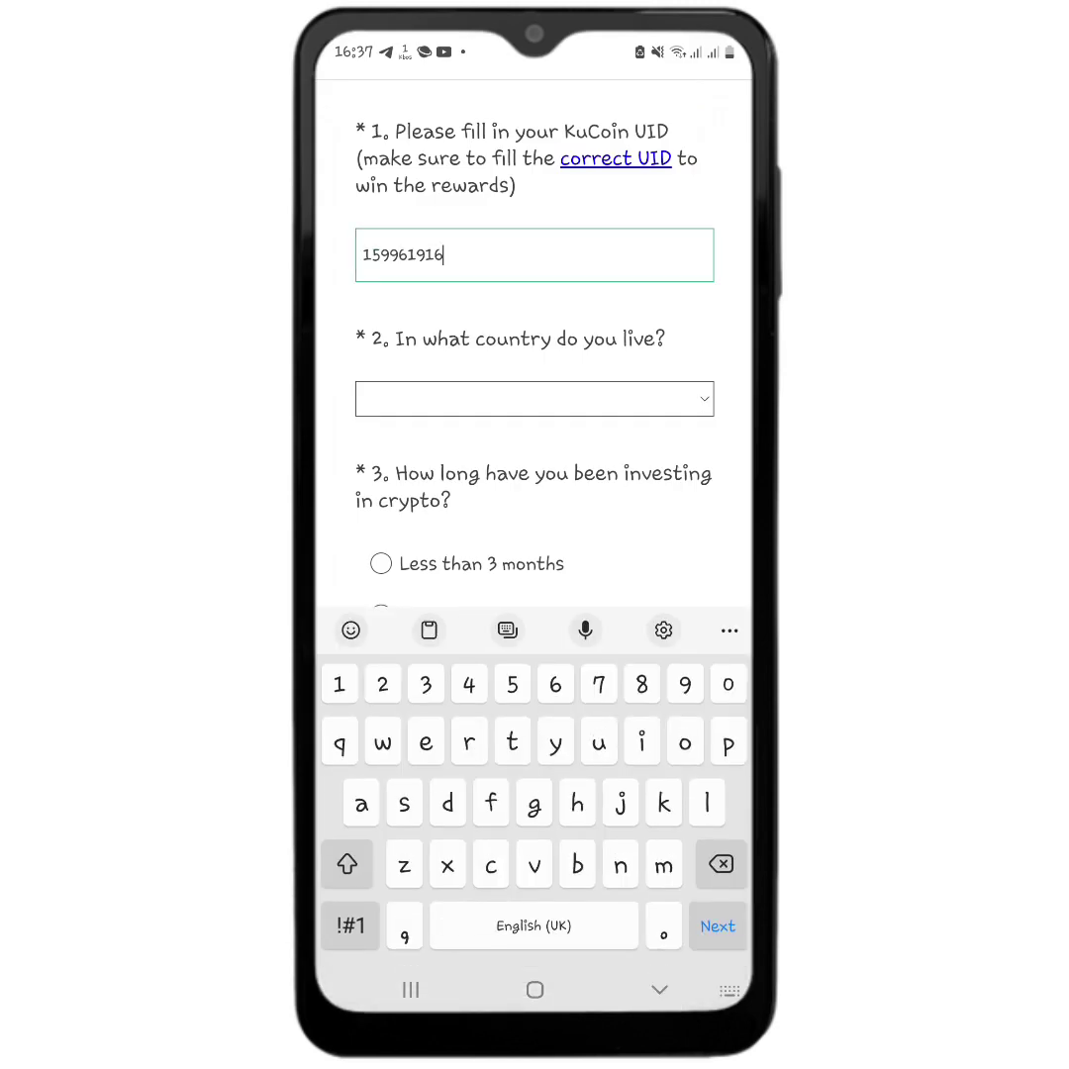
{"action": "key", "text": "Escape"}
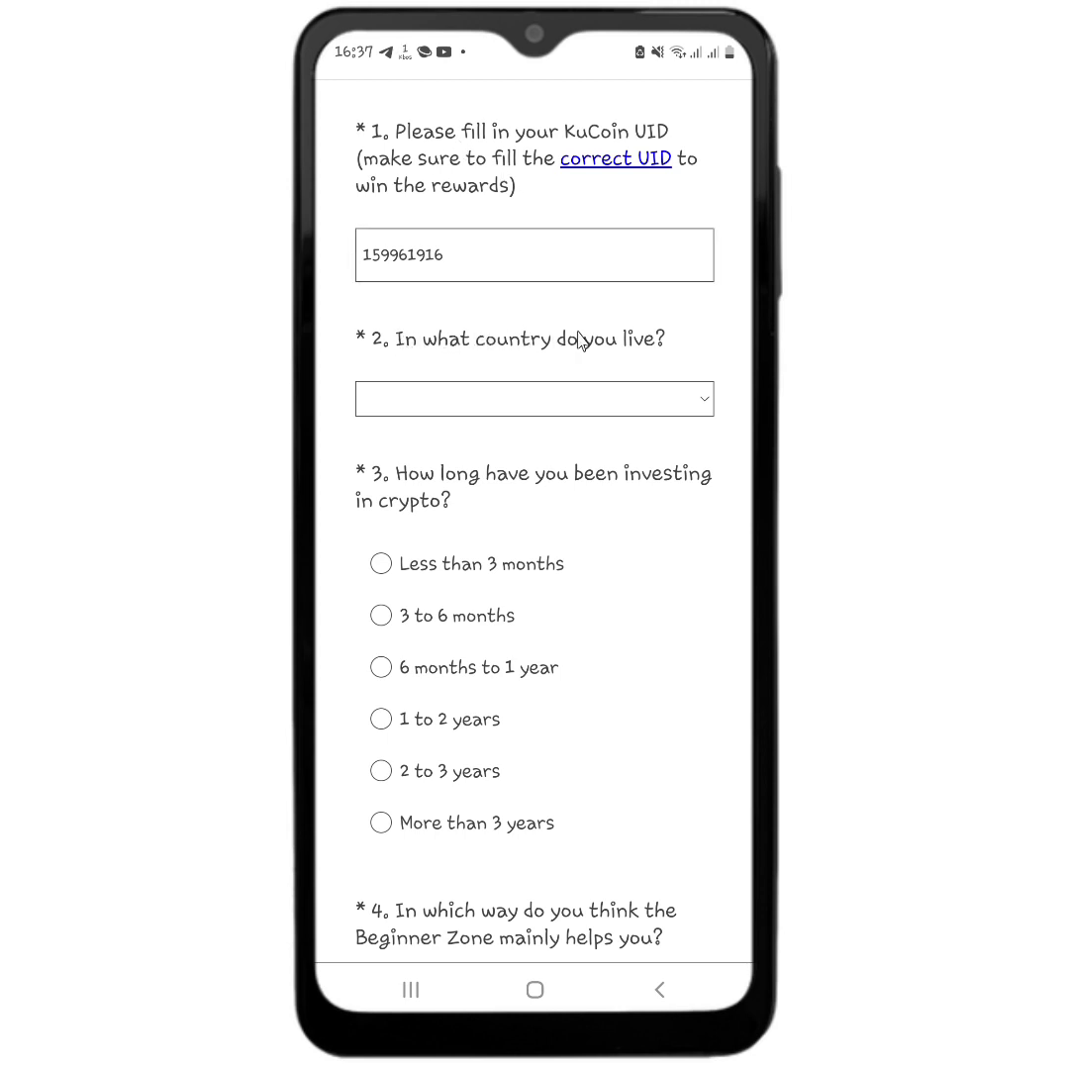
Select the country of residence from the survey's country list.
{"action": "left_click", "coordinate": [650, 409]}
{"action": "scroll", "coordinate": [535, 841], "scroll_direction": "down", "scroll_amount": 3}
{"action": "scroll", "coordinate": [535, 841], "scroll_direction": "down", "scroll_amount": 10}
{"action": "scroll", "coordinate": [534, 832], "scroll_direction": "down", "scroll_amount": 10}
{"action": "scroll", "coordinate": [535, 831], "scroll_direction": "down", "scroll_amount": 10}
{"action": "left_click", "coordinate": [597, 430]}
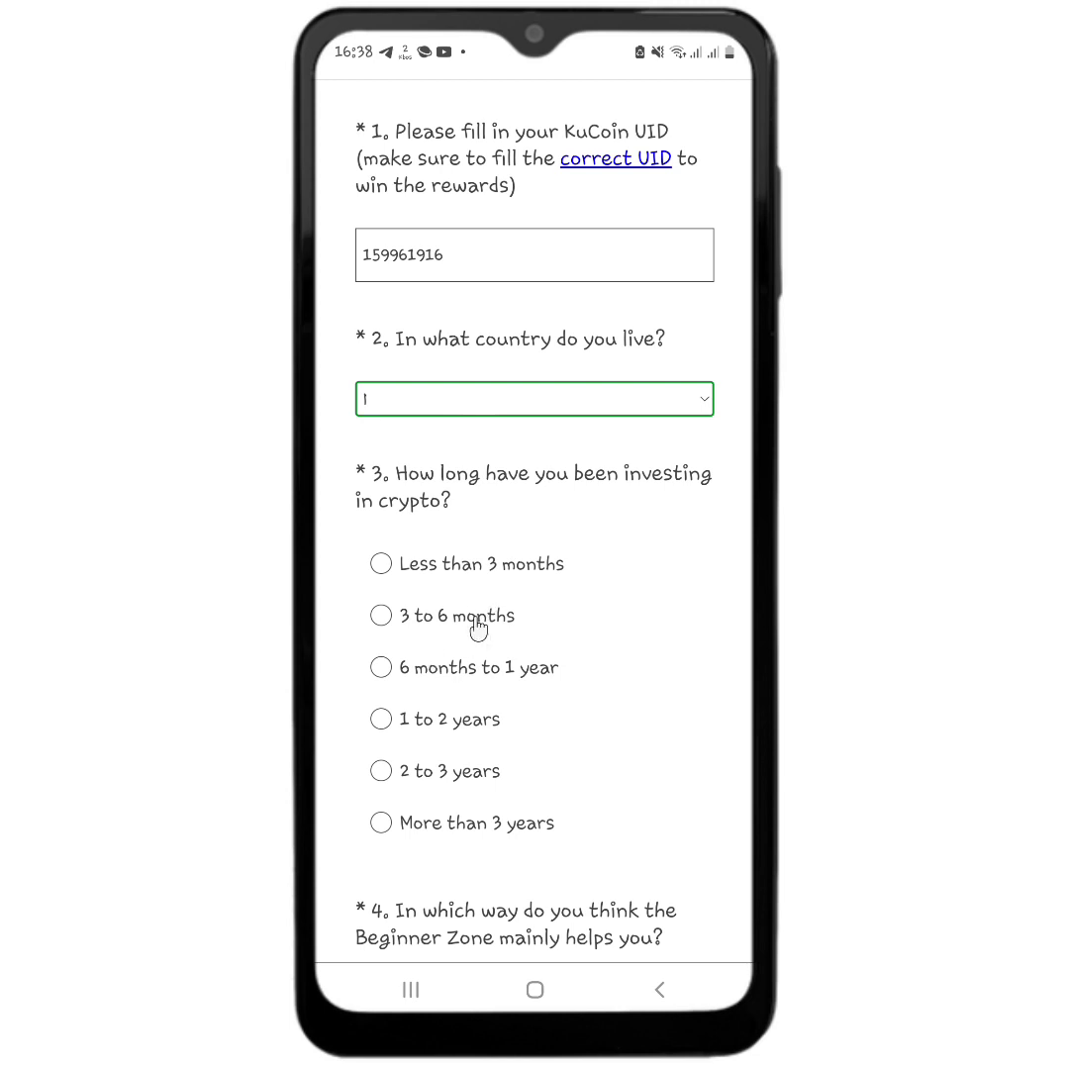
Answer 2–3 years investing, 'helps win more rewards', 'seen and clicked but never used', then continue.
{"action": "left_click", "coordinate": [386, 782]}
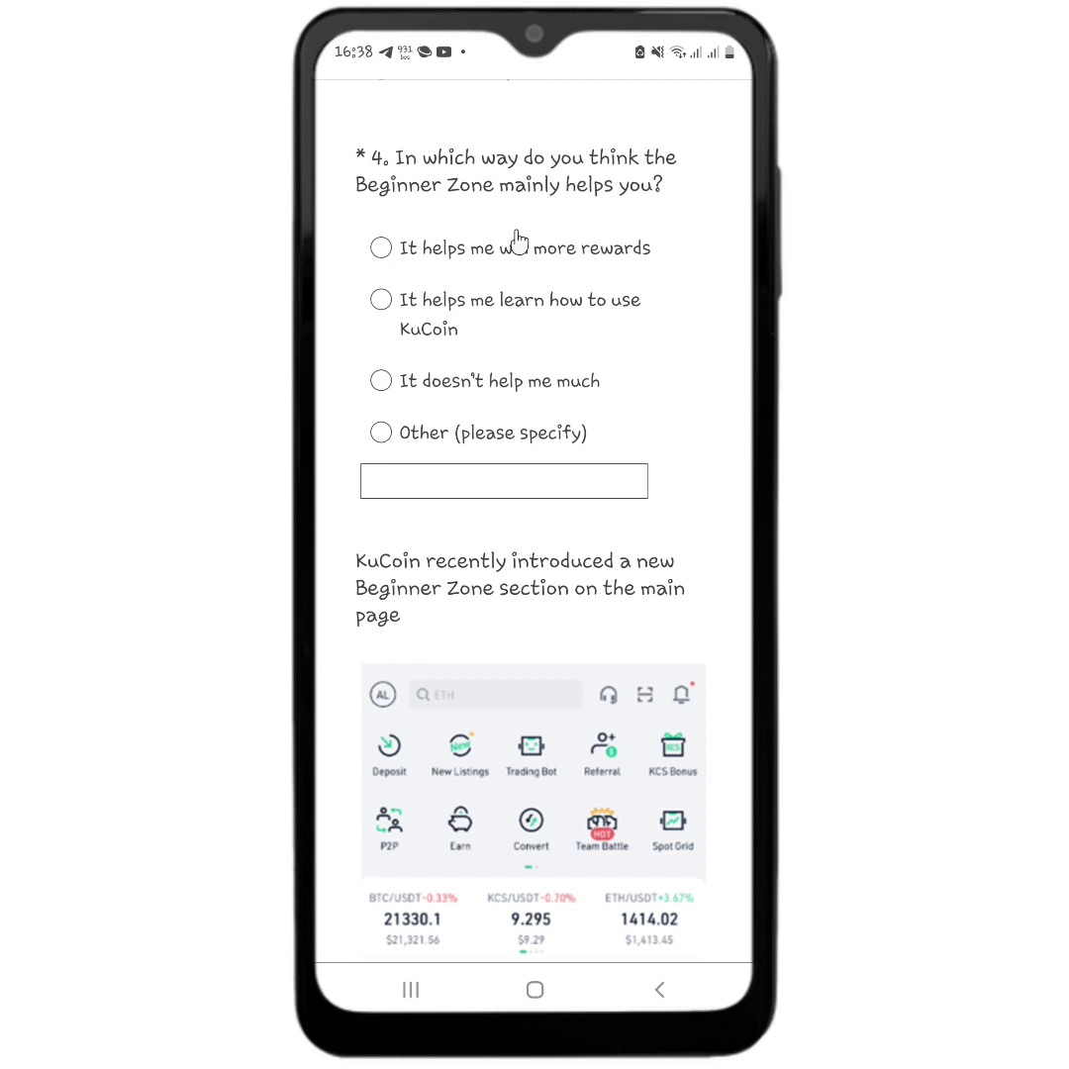
{"action": "left_click", "coordinate": [382, 249]}
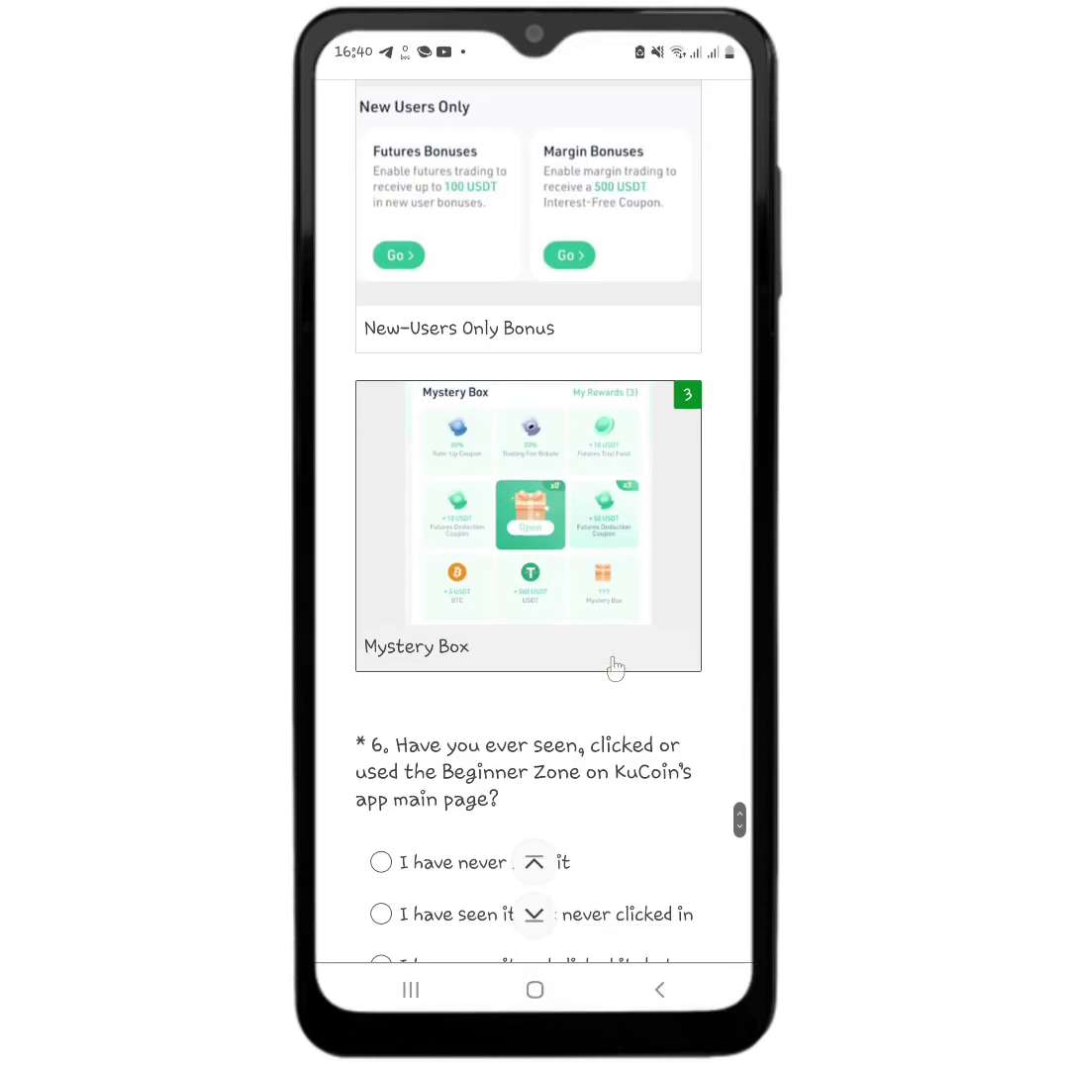
{"action": "scroll", "coordinate": [534, 594], "scroll_direction": "down", "scroll_amount": 3}
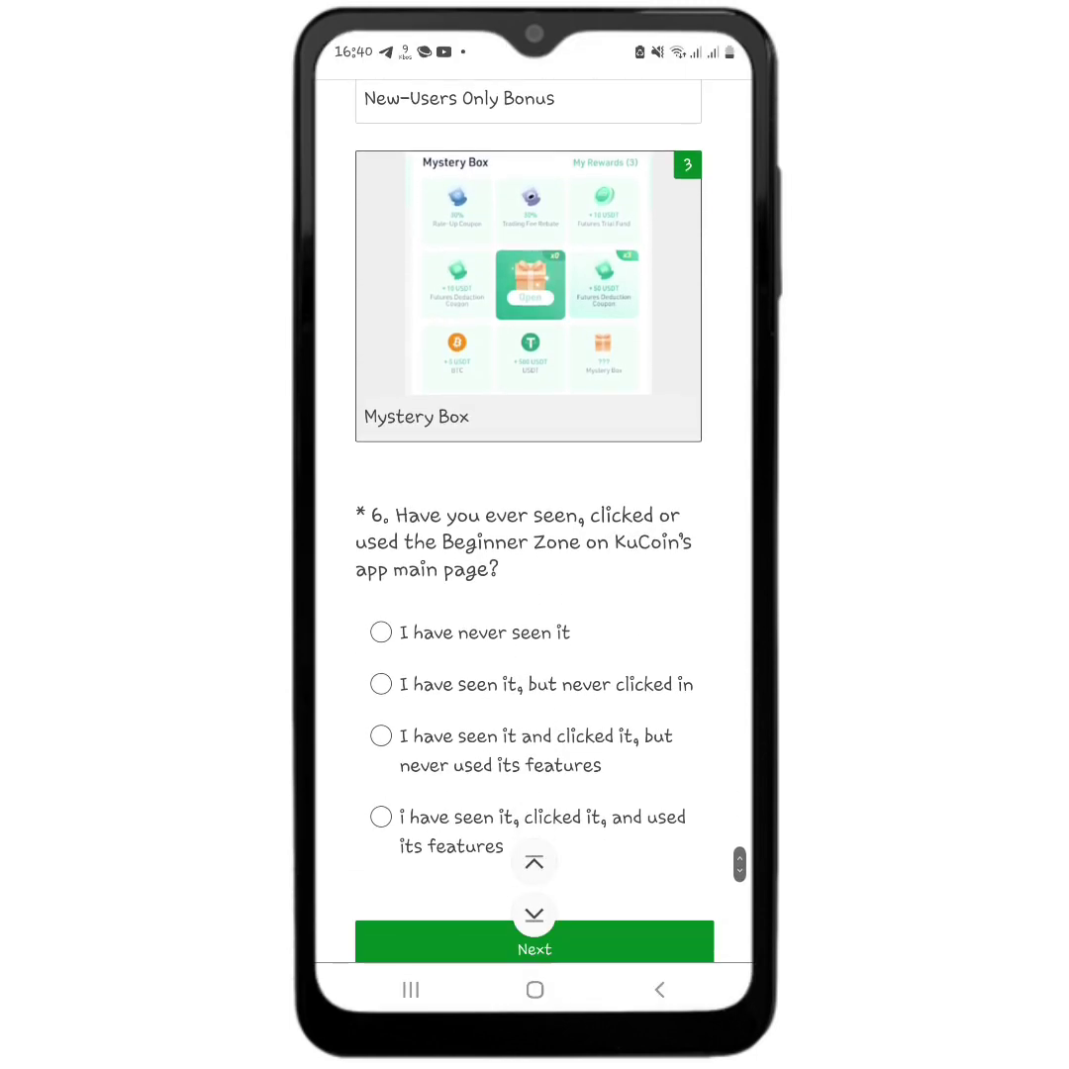
{"action": "scroll", "coordinate": [592, 480], "scroll_direction": "down", "scroll_amount": 3}
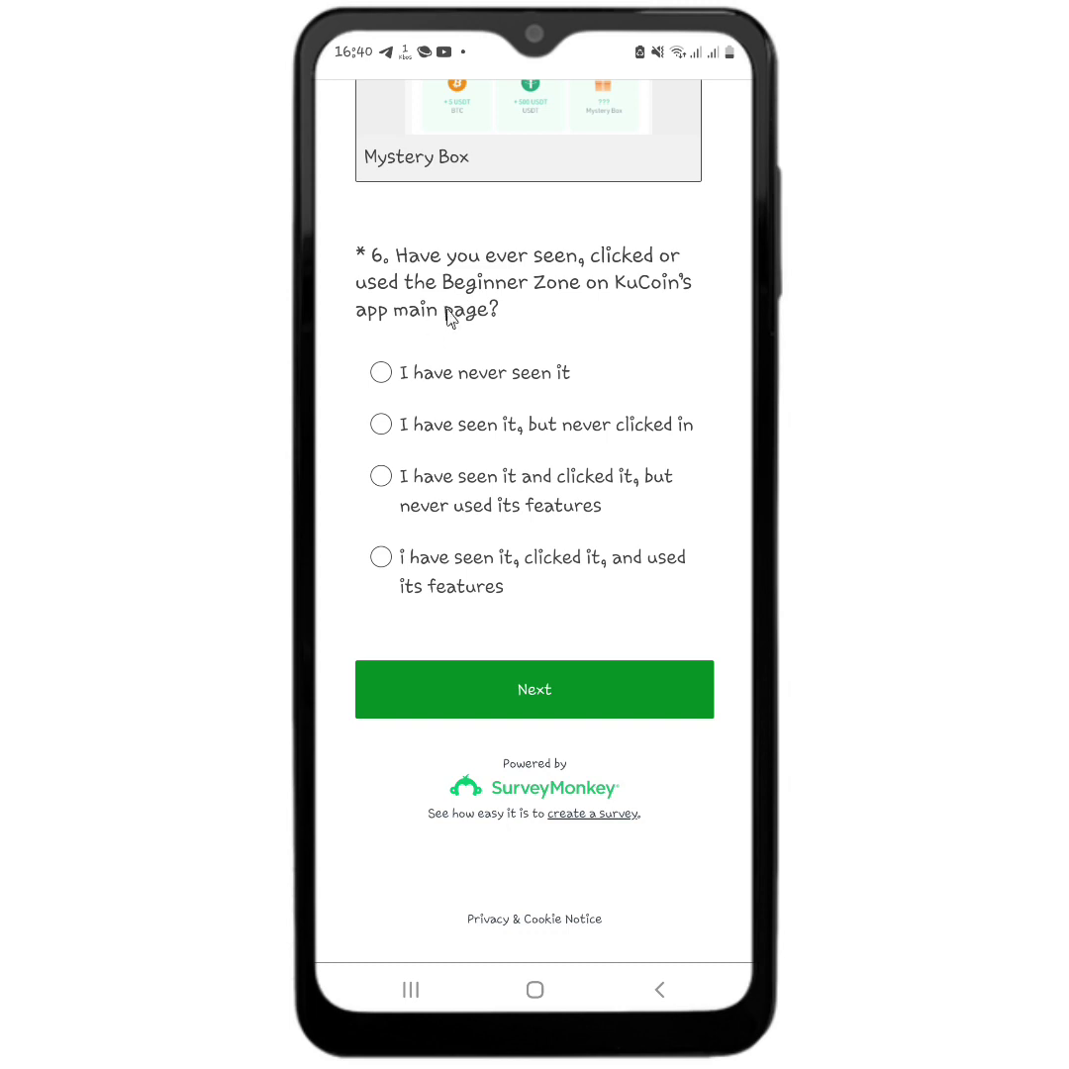
{"action": "left_click", "coordinate": [661, 506]}
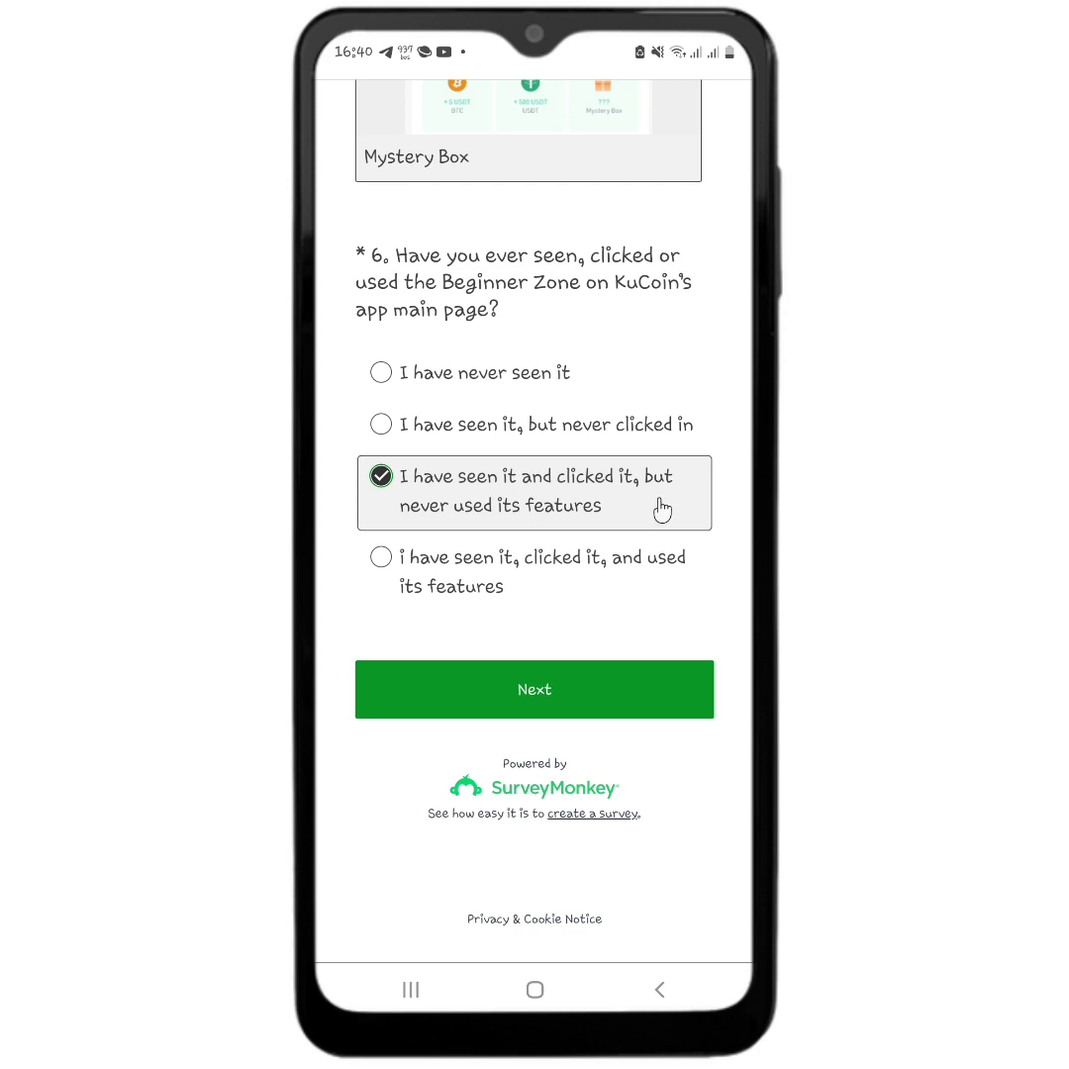
{"action": "left_click", "coordinate": [645, 699]}
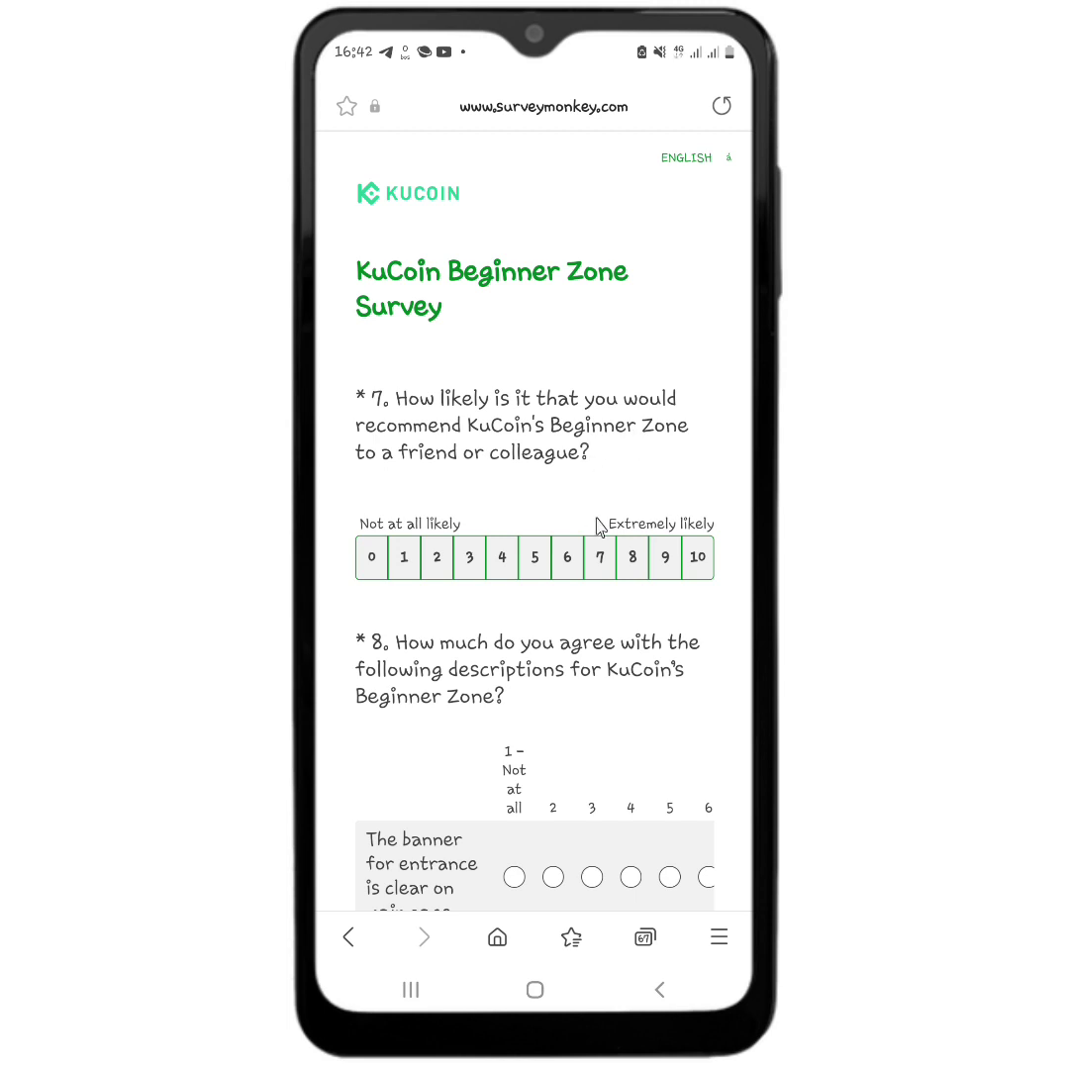
Score question 7 a 10 and question 8's comprehensiveness row a 4, then move on to question 11.
{"action": "left_click", "coordinate": [697, 556]}
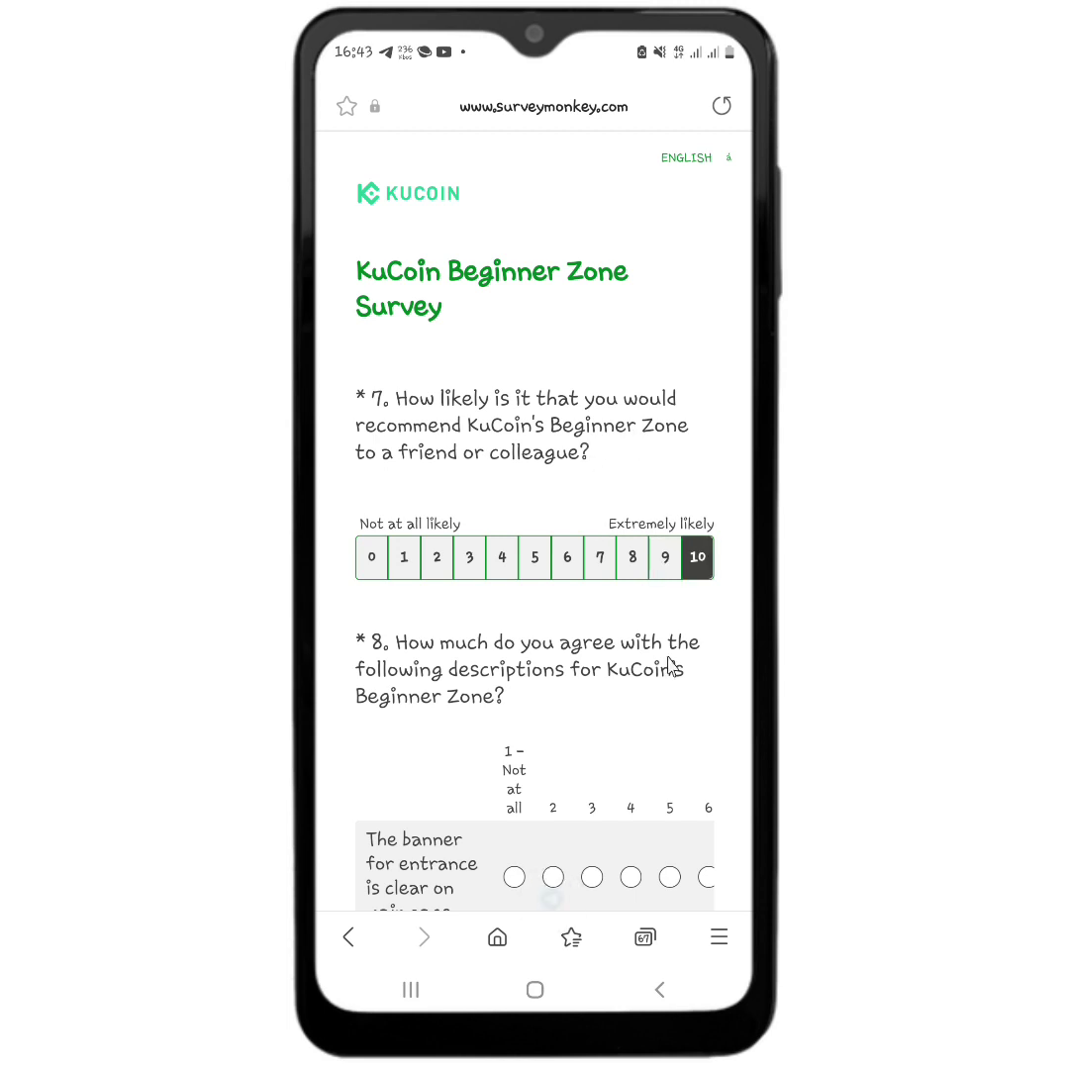
{"action": "scroll", "coordinate": [671, 665], "scroll_direction": "down", "scroll_amount": 1}
{"action": "scroll", "coordinate": [661, 702], "scroll_direction": "down", "scroll_amount": 1}
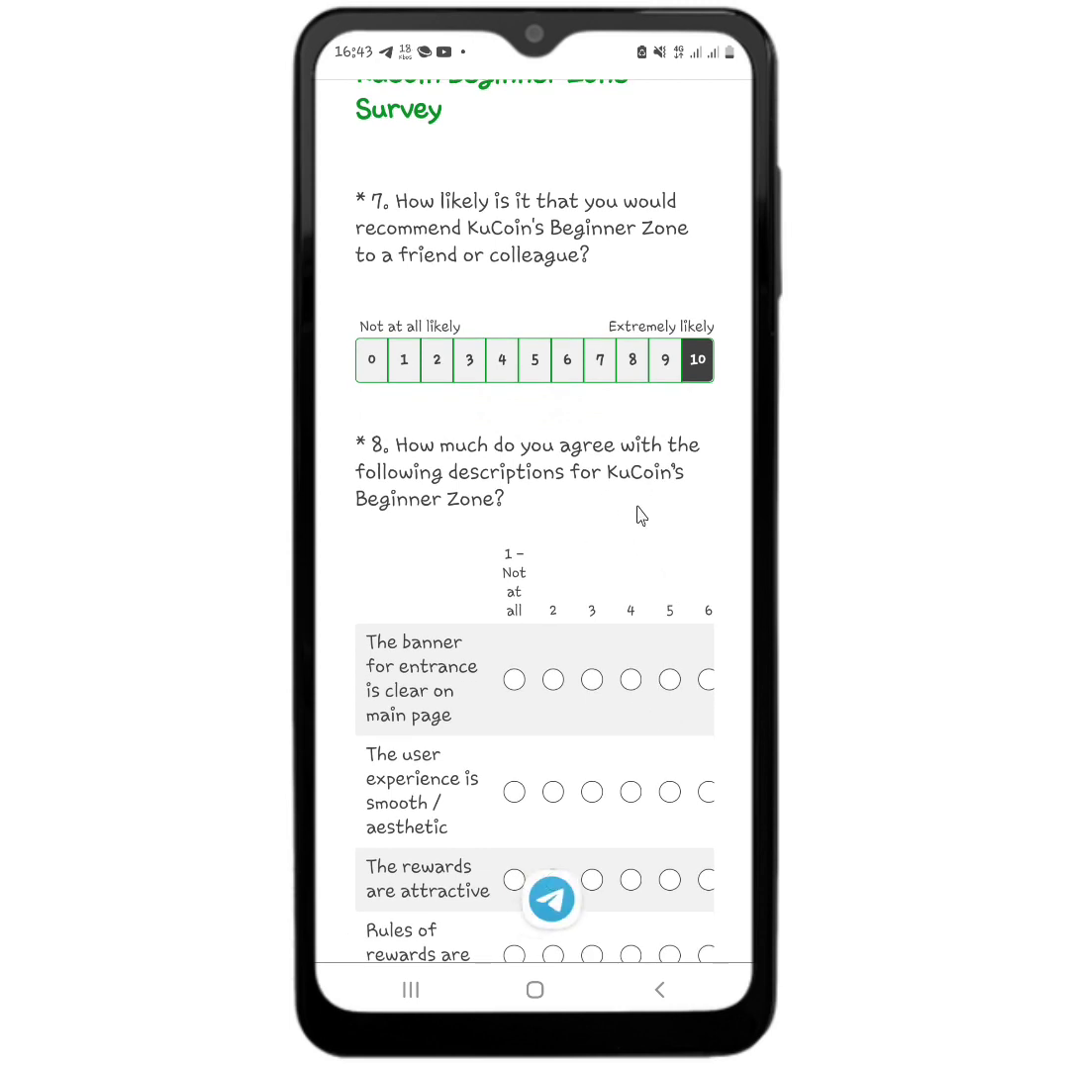
{"action": "scroll", "coordinate": [642, 515], "scroll_direction": "down", "scroll_amount": 4}
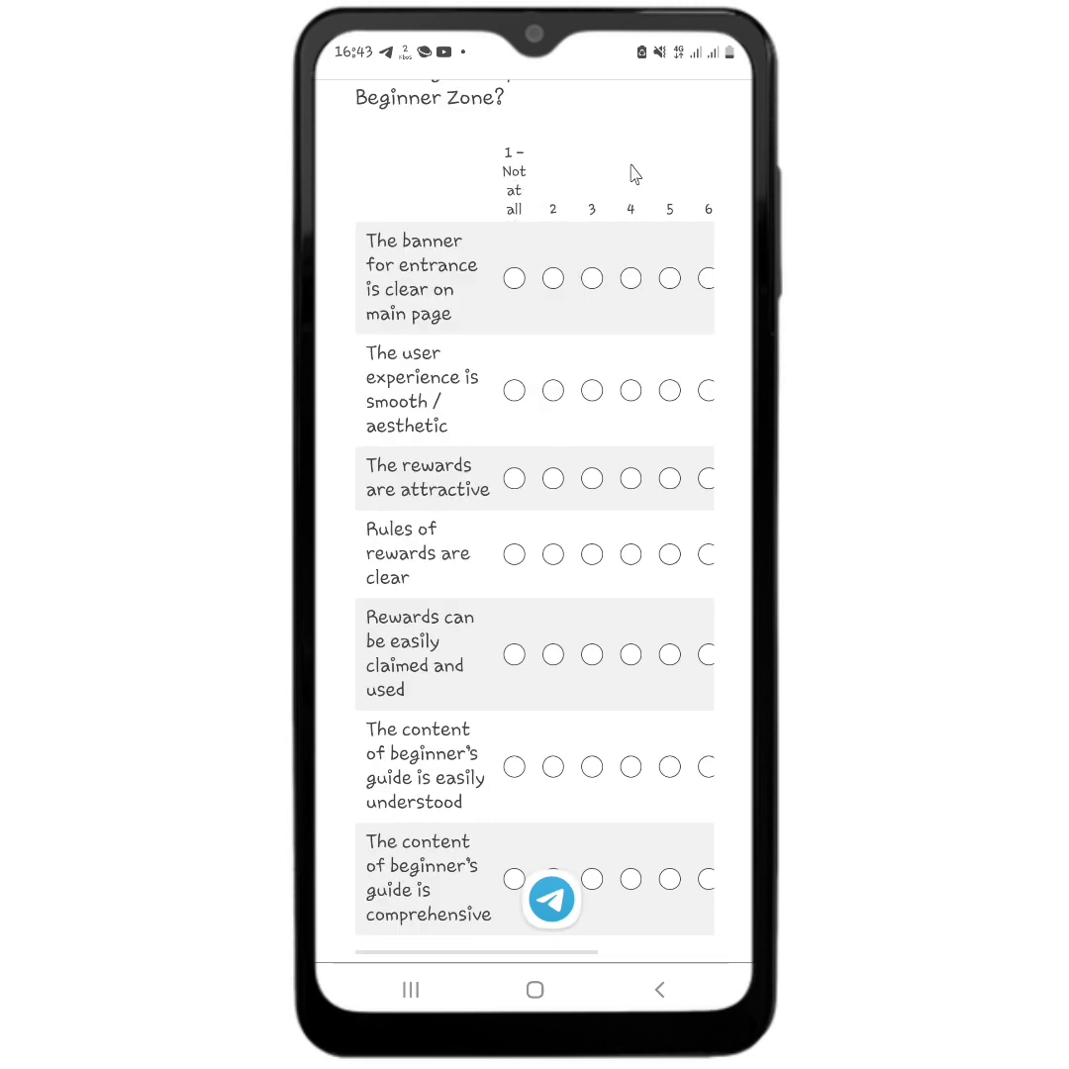
{"action": "scroll", "coordinate": [634, 174], "scroll_direction": "right", "scroll_amount": 3}
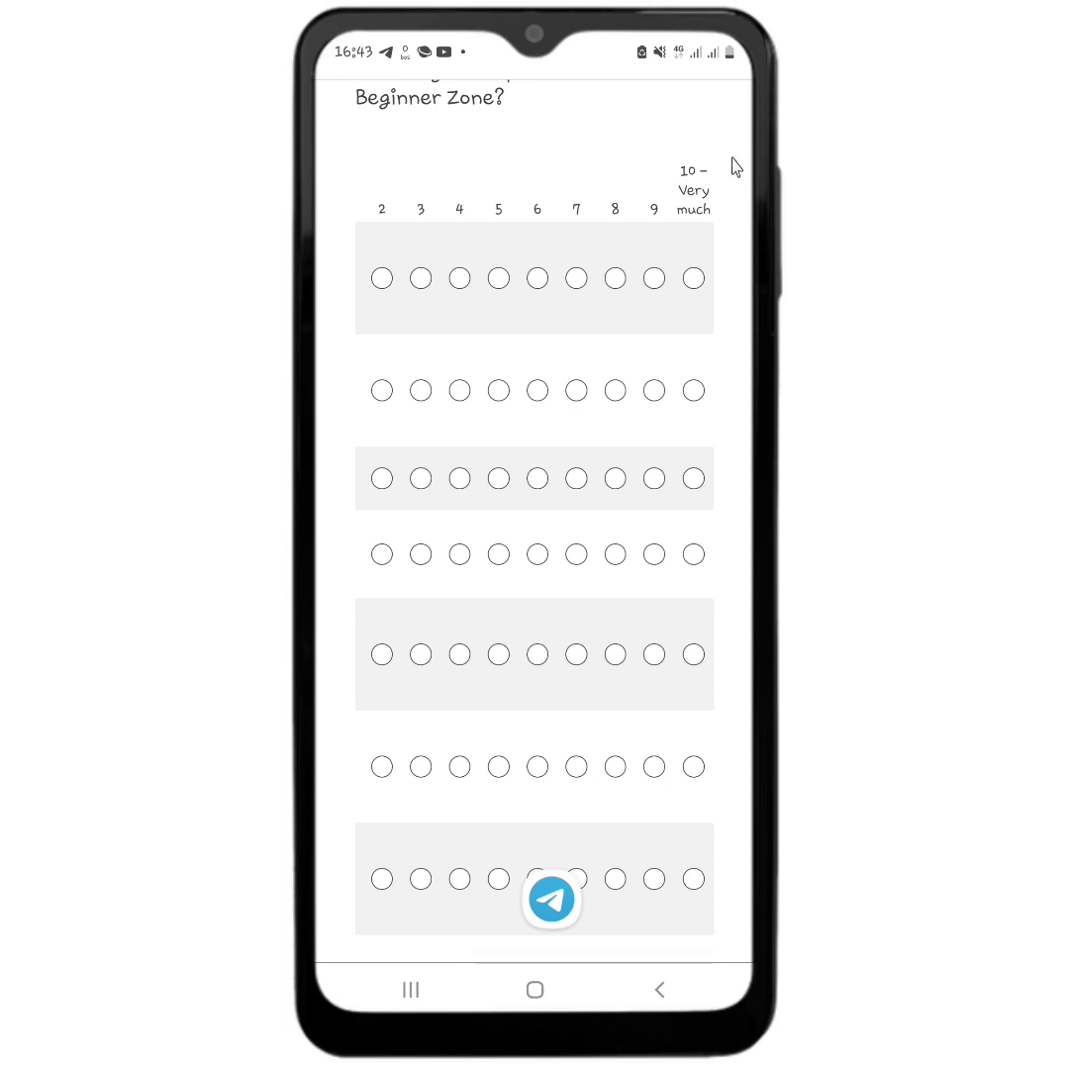
{"action": "scroll", "coordinate": [701, 198], "scroll_direction": "left", "scroll_amount": 3}
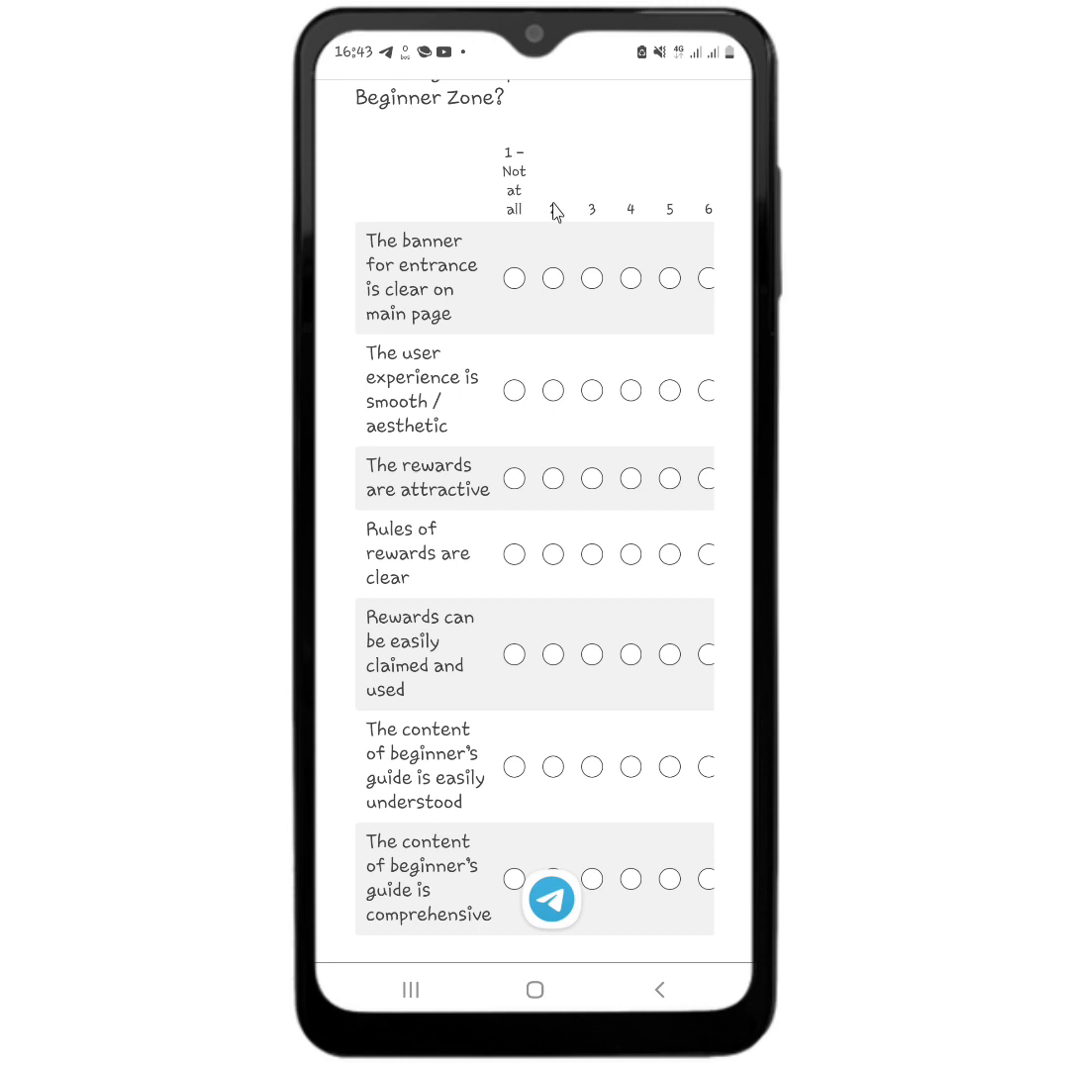
{"action": "left_click", "coordinate": [630, 879]}
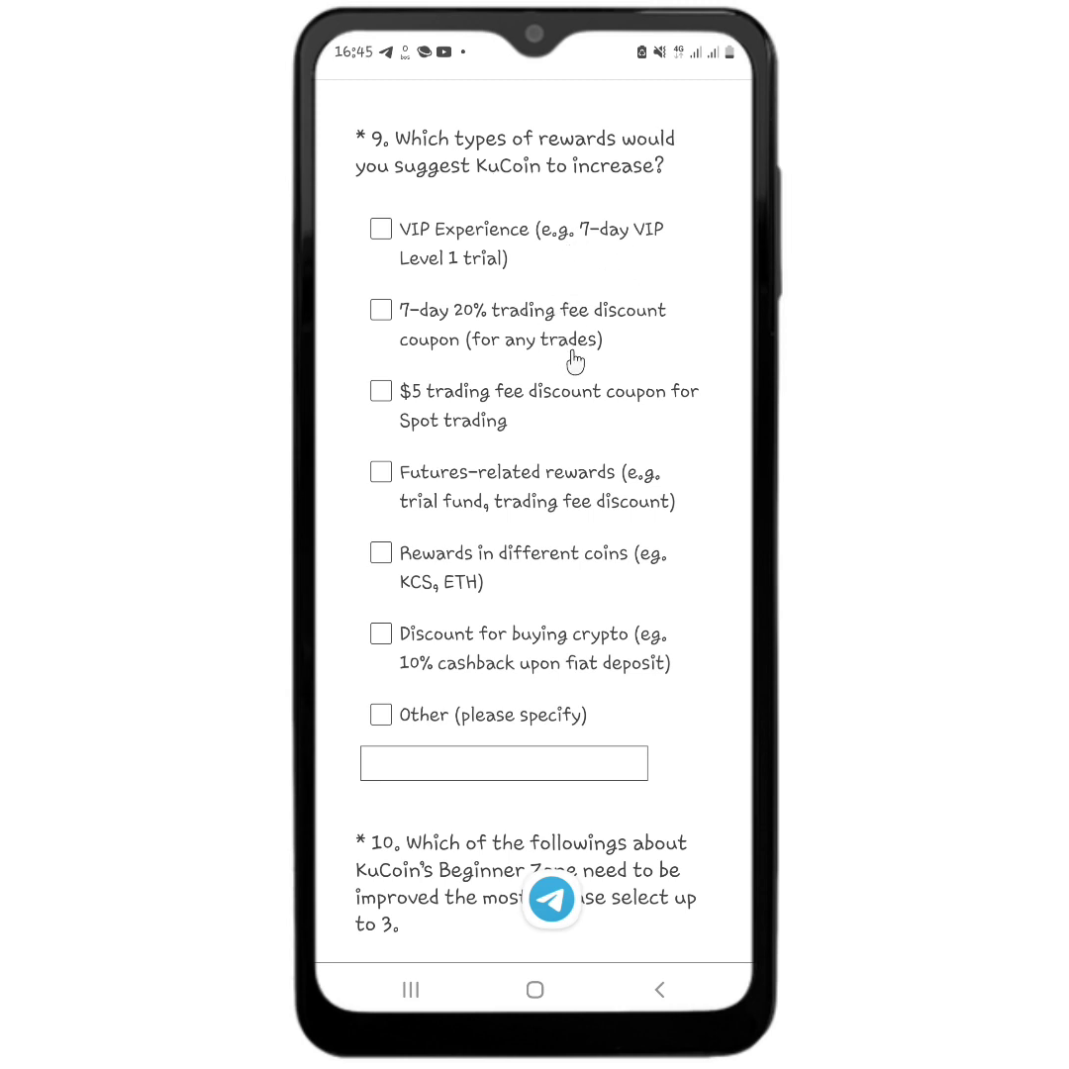
{"action": "scroll", "coordinate": [470, 529], "scroll_direction": "down", "scroll_amount": 5}
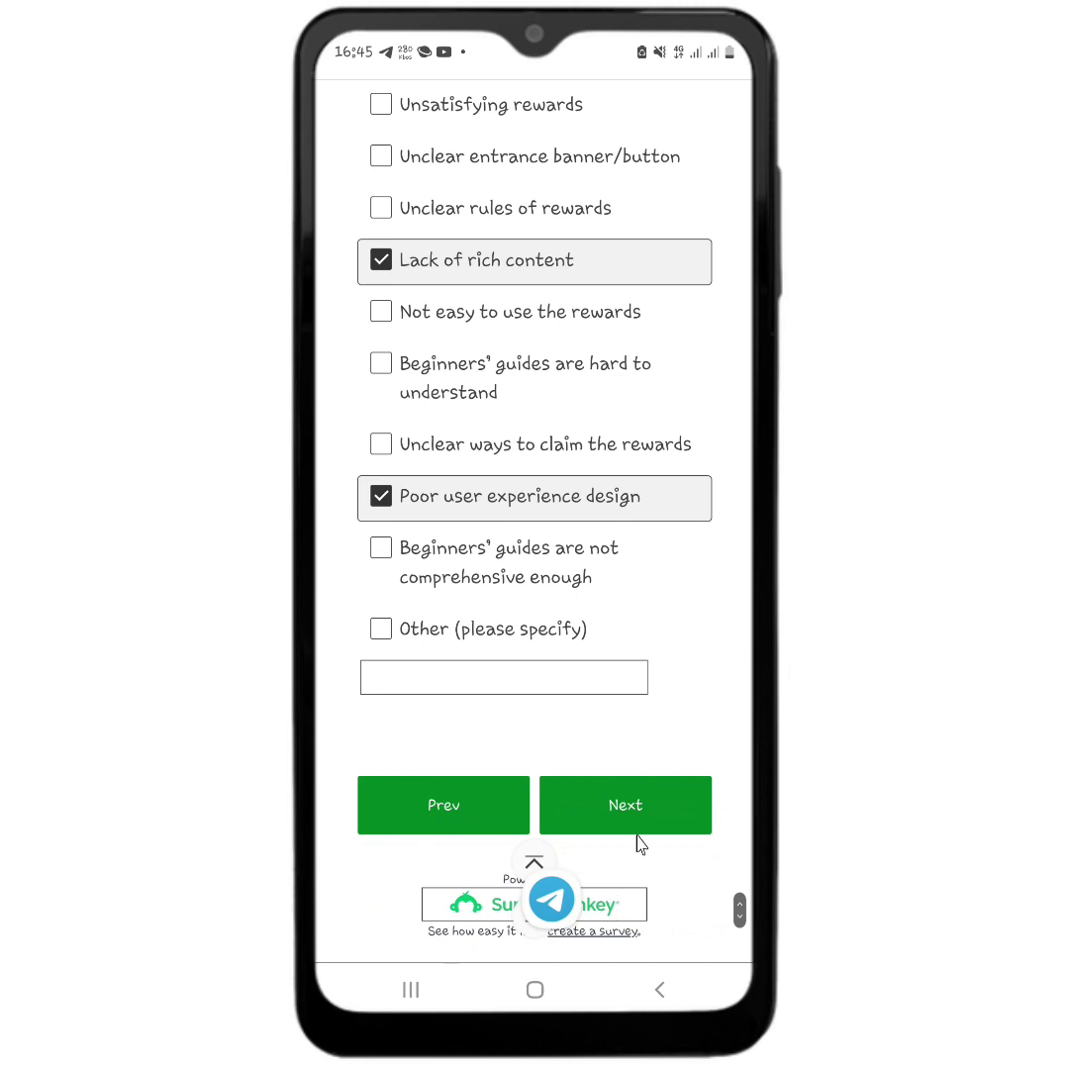
{"action": "left_click", "coordinate": [638, 806]}
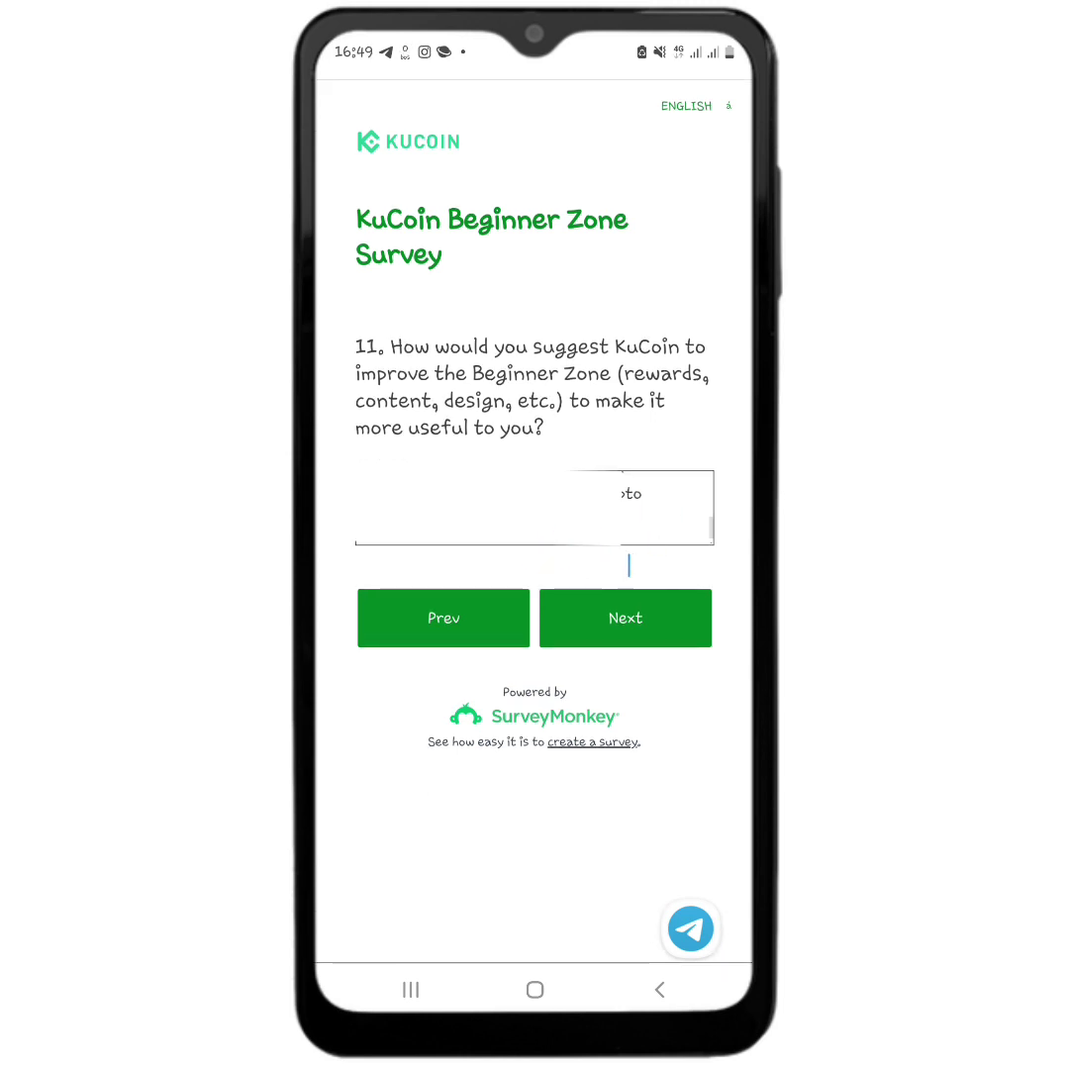
Move to question 12, write a comment in the Trade field, and submit the finished survey.
{"action": "left_click", "coordinate": [653, 633]}
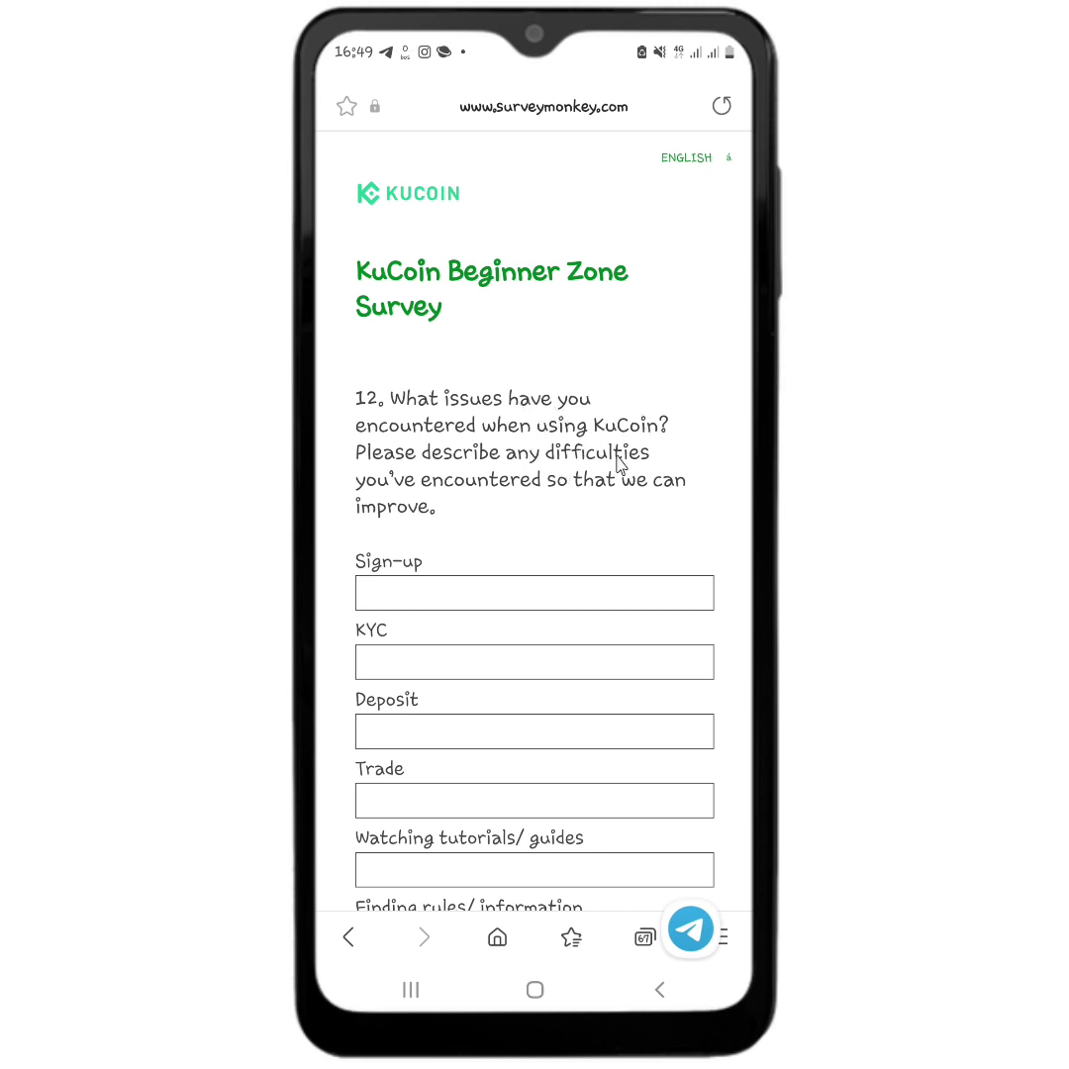
{"action": "scroll", "coordinate": [617, 463], "scroll_direction": "down", "scroll_amount": 5}
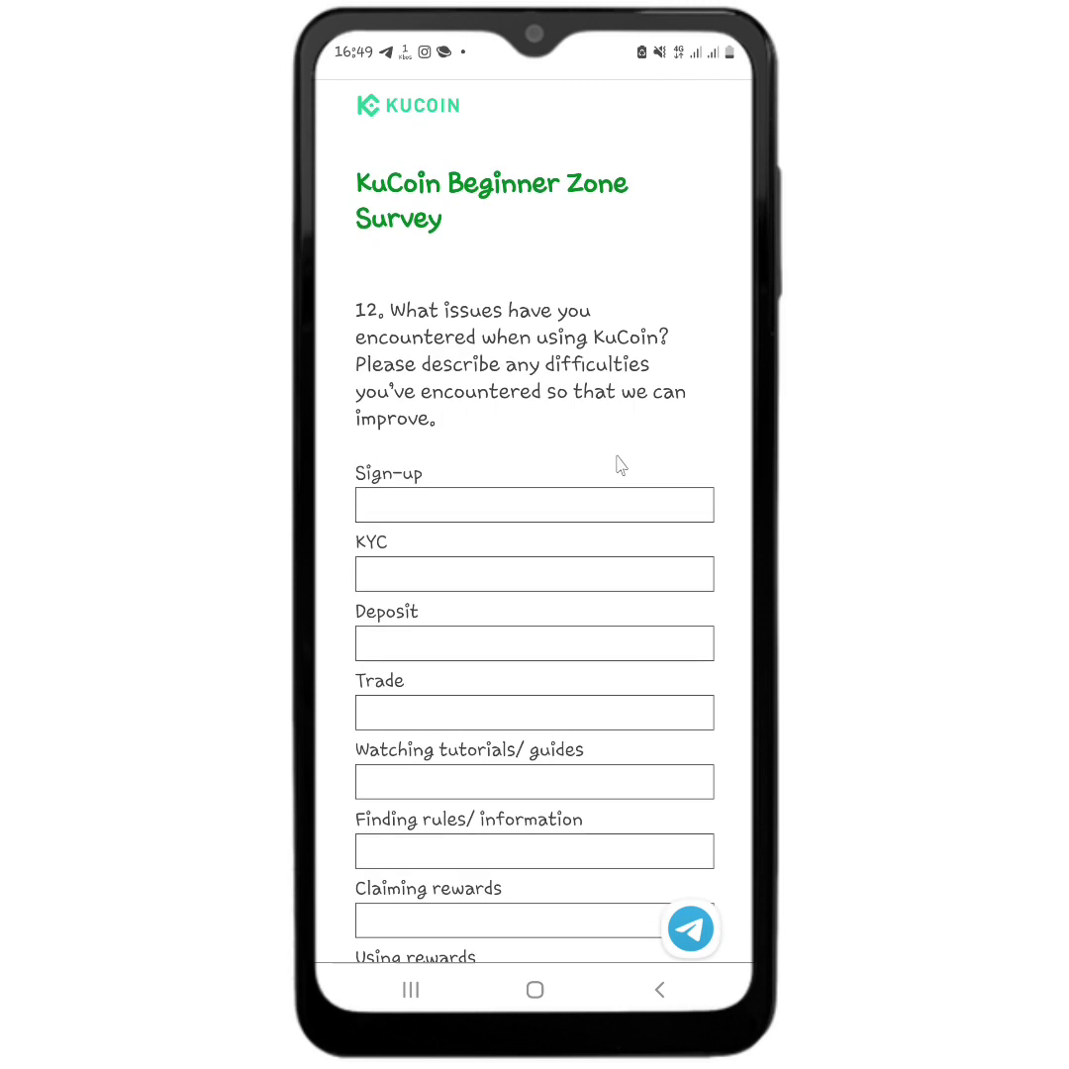
{"action": "scroll", "coordinate": [535, 445], "scroll_direction": "up", "scroll_amount": 3}
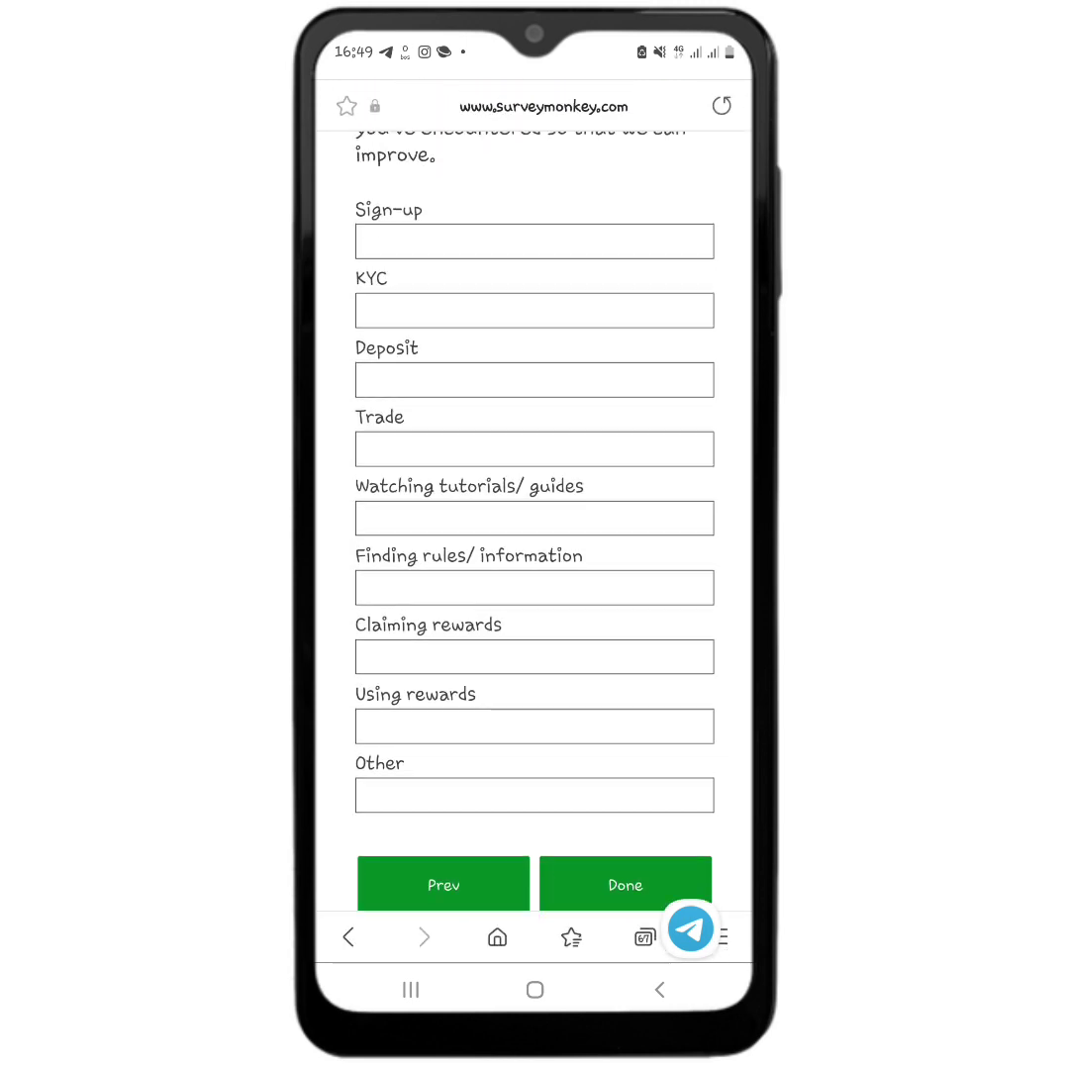
{"action": "scroll", "coordinate": [535, 445], "scroll_direction": "down", "scroll_amount": 3}
{"action": "scroll", "coordinate": [534, 494], "scroll_direction": "down", "scroll_amount": 1}
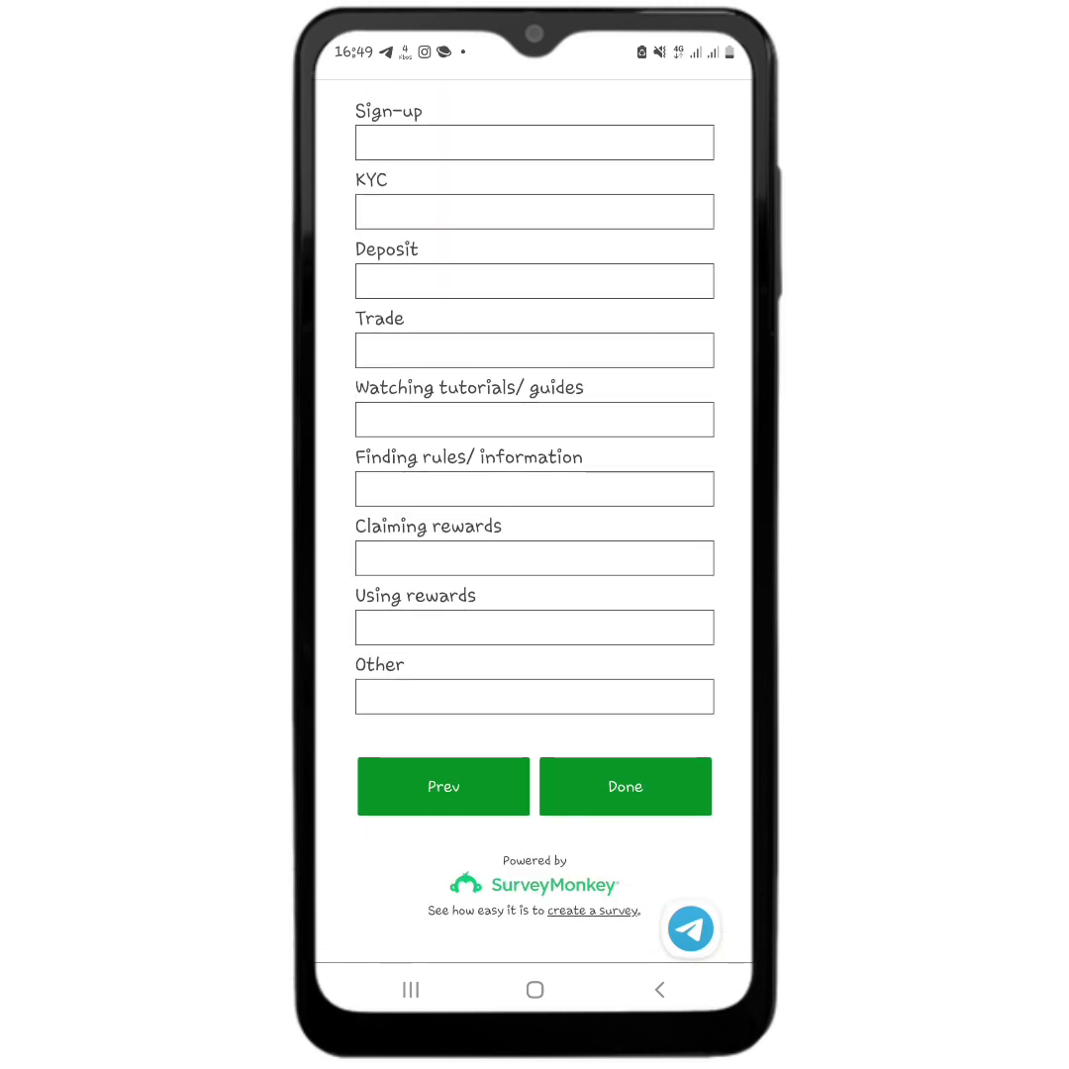
{"action": "left_click", "coordinate": [535, 350]}
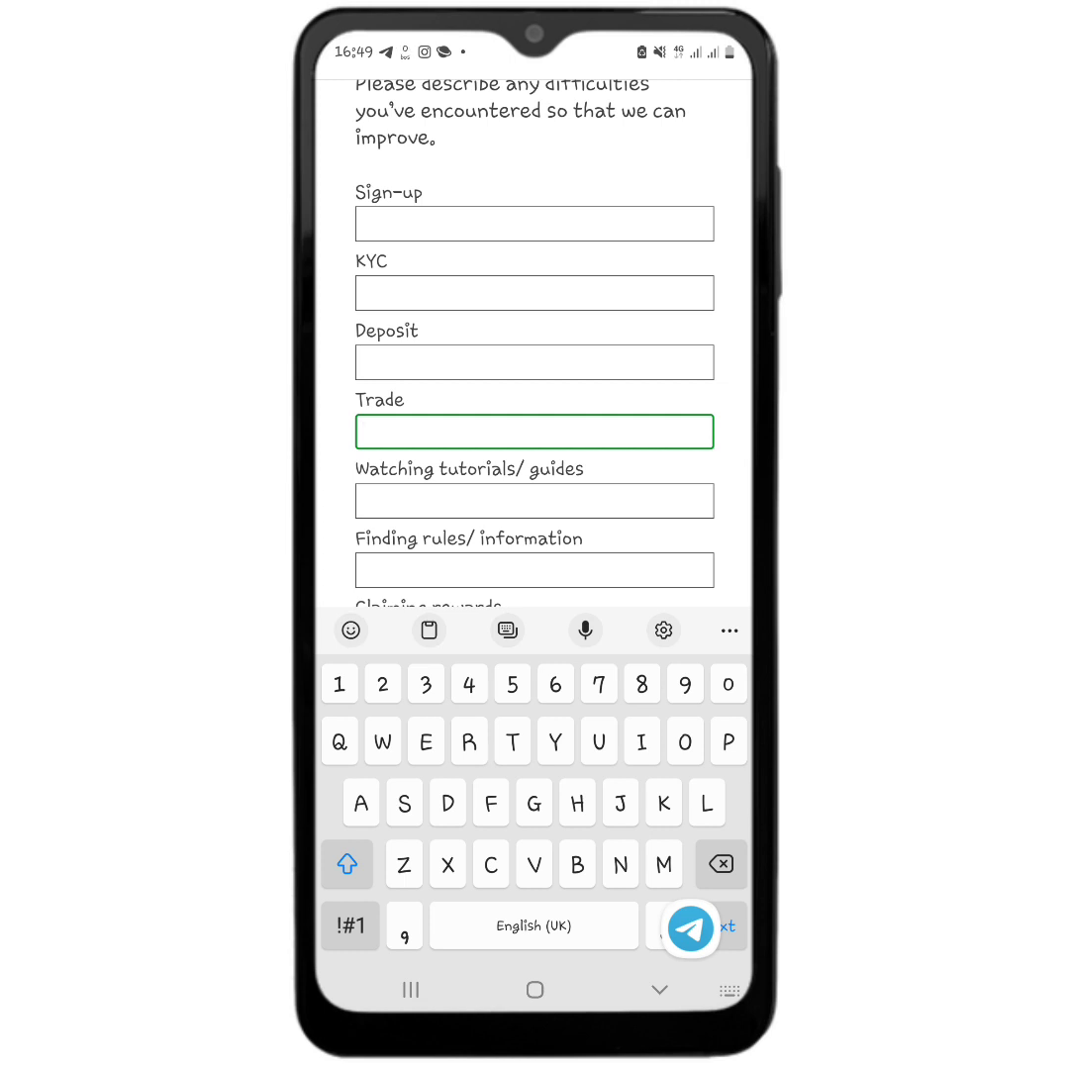
{"action": "left_click", "coordinate": [658, 989]}
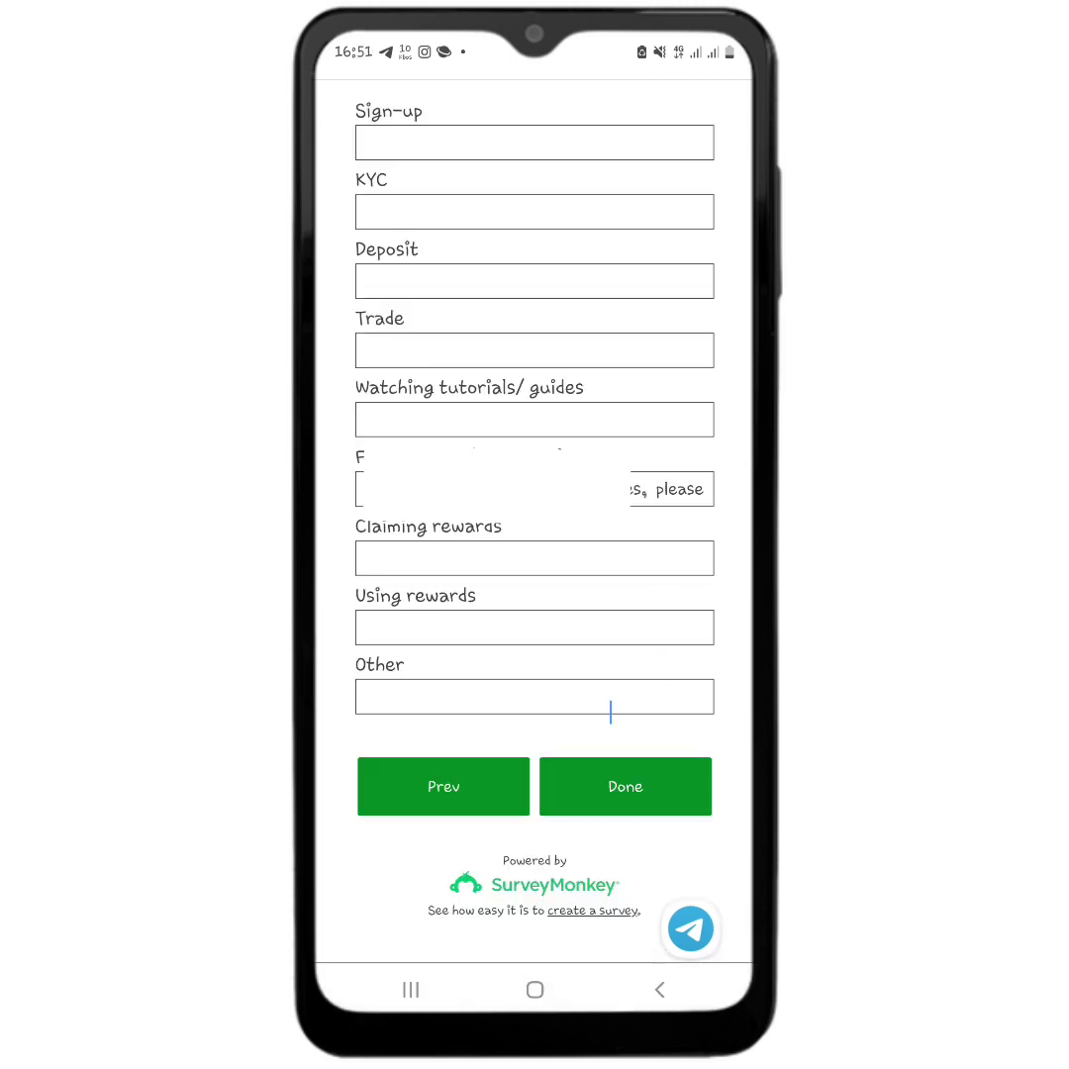
{"action": "left_click", "coordinate": [634, 797]}
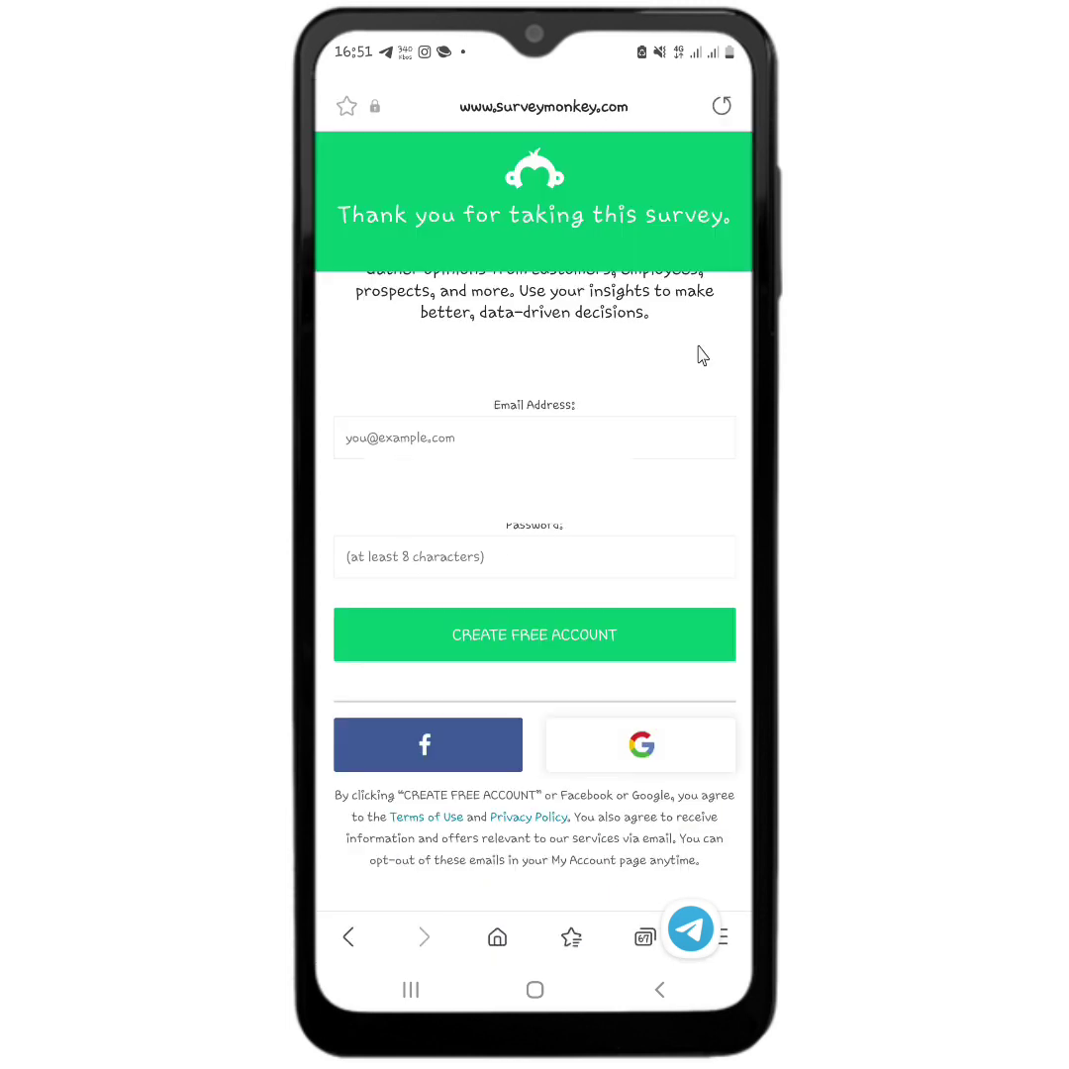